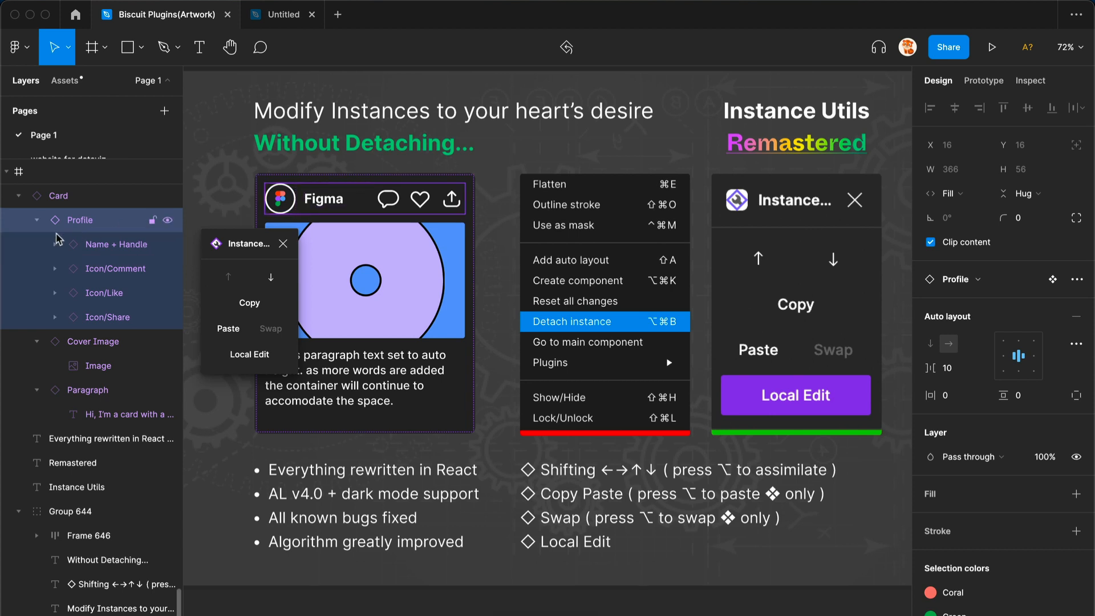
- Move the Profile instance down two positions within the Card using Instance Utils
left_click(271, 277)
left_click(271, 279)
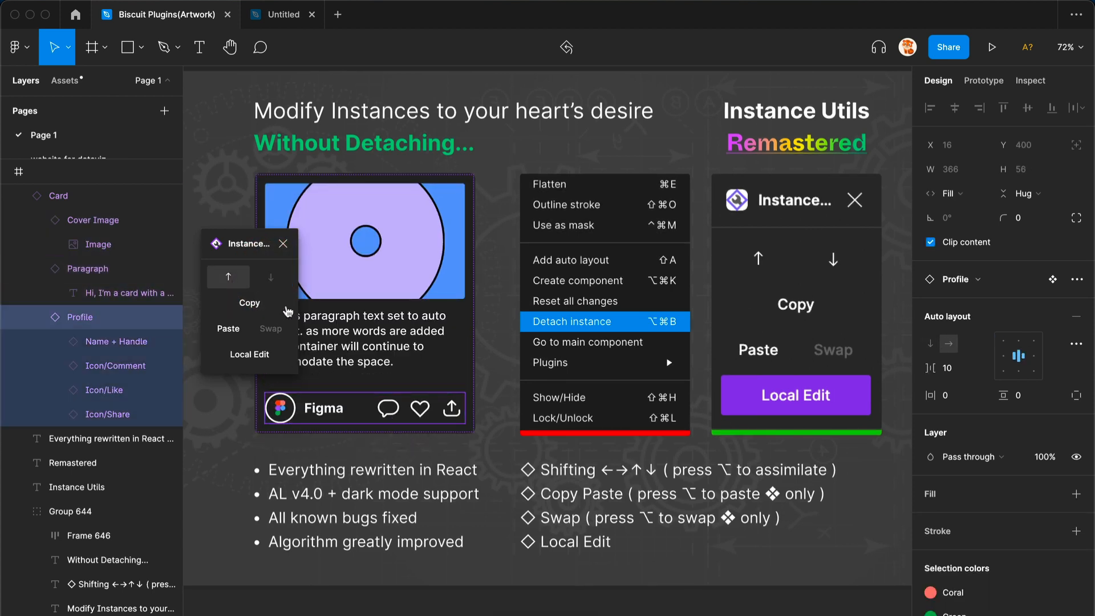
- Add the Paragraph to the selection and shift both layers up one position and back down
left_click(327, 331, "shift")
left_click(240, 281)
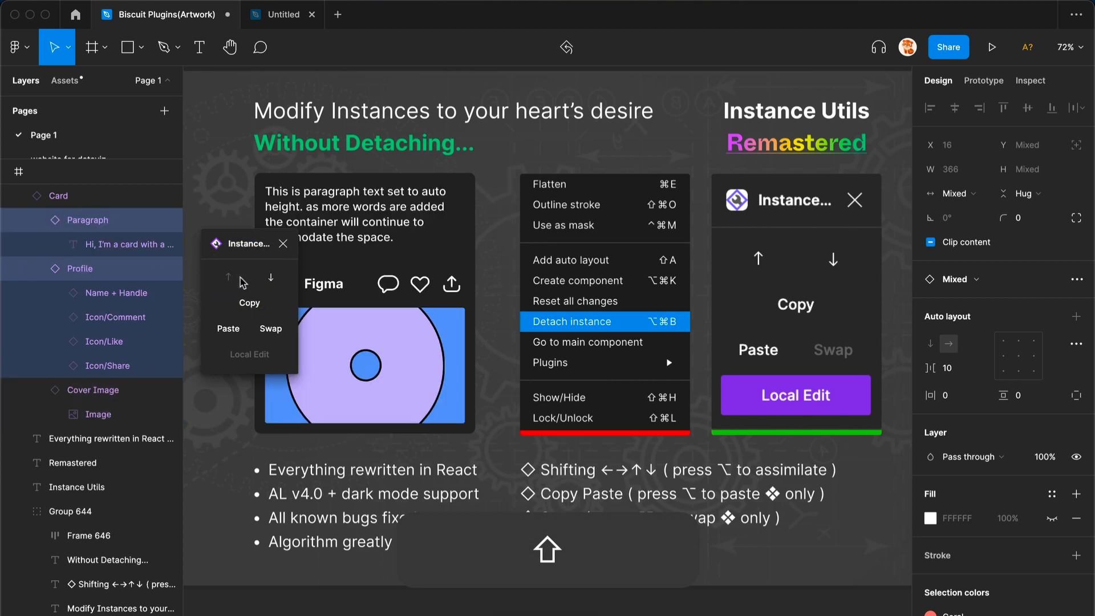
left_click(271, 278)
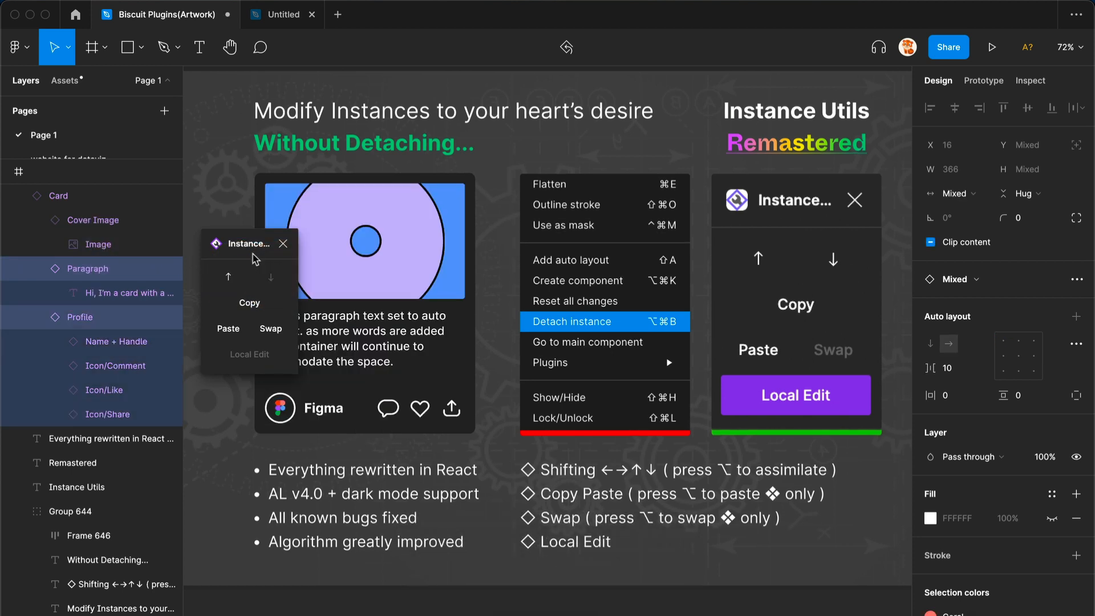
- Select the Profile instance, move it up one position in the Card, and close Instance Utils
left_click_drag(272, 254, 565, 257)
left_click(400, 412)
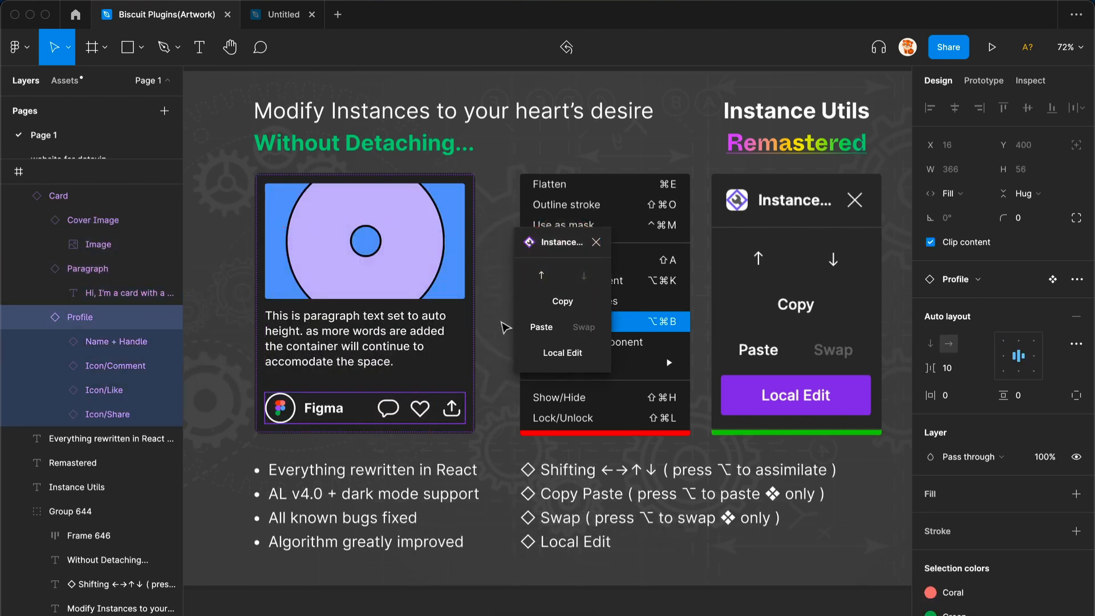
left_click(532, 281)
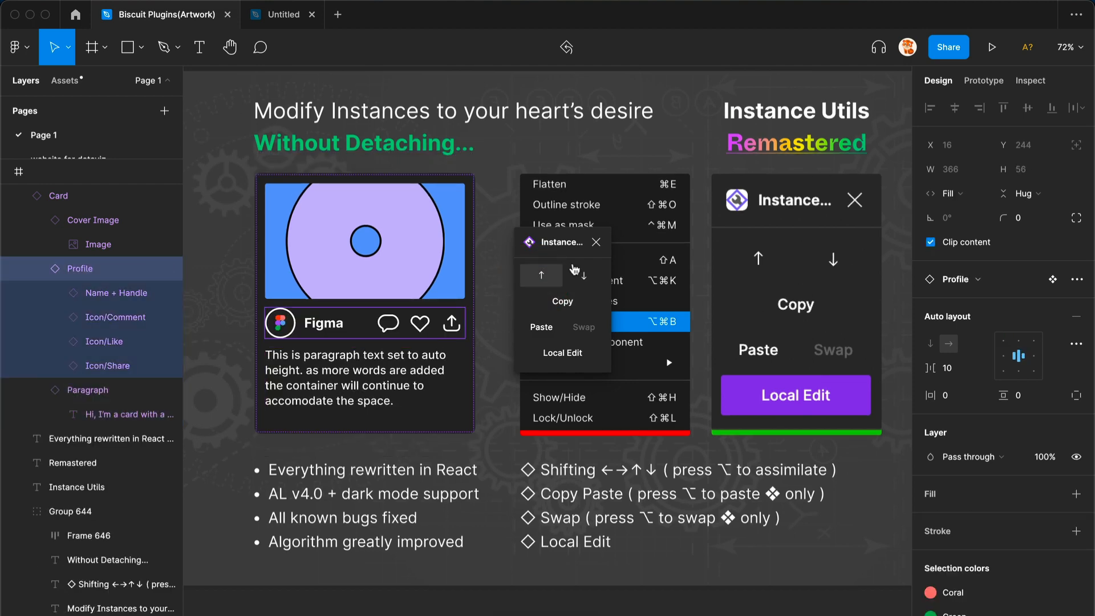
left_click(596, 242)
- In the Untitled file, select the Logo and Spacer in the nav's left side and swap their positions with Instance Utils
left_click(431, 610)
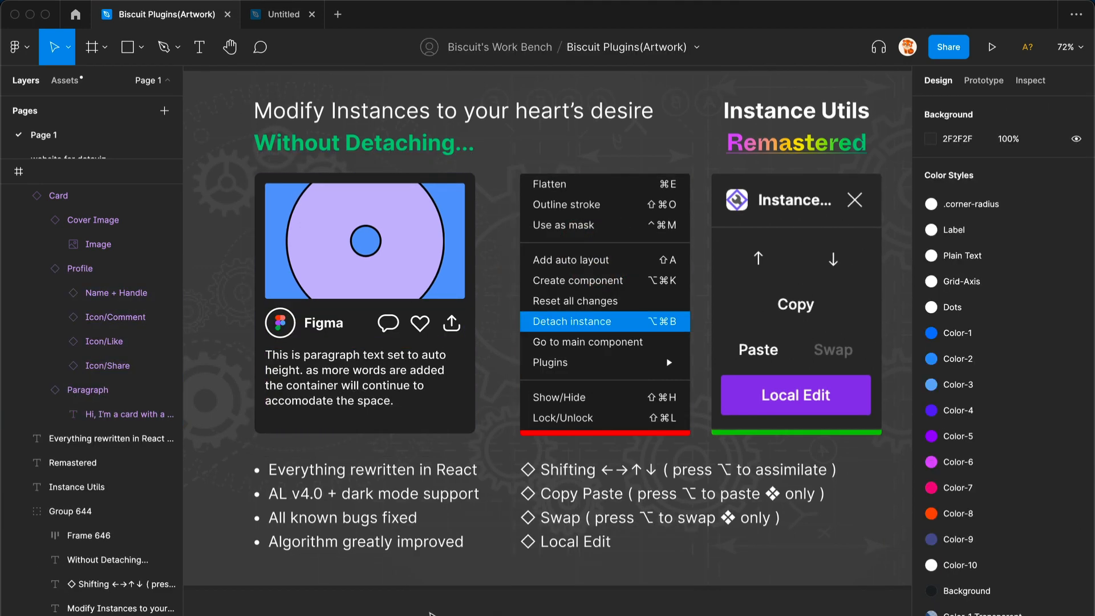
key("super+3")
double_click(260, 95)
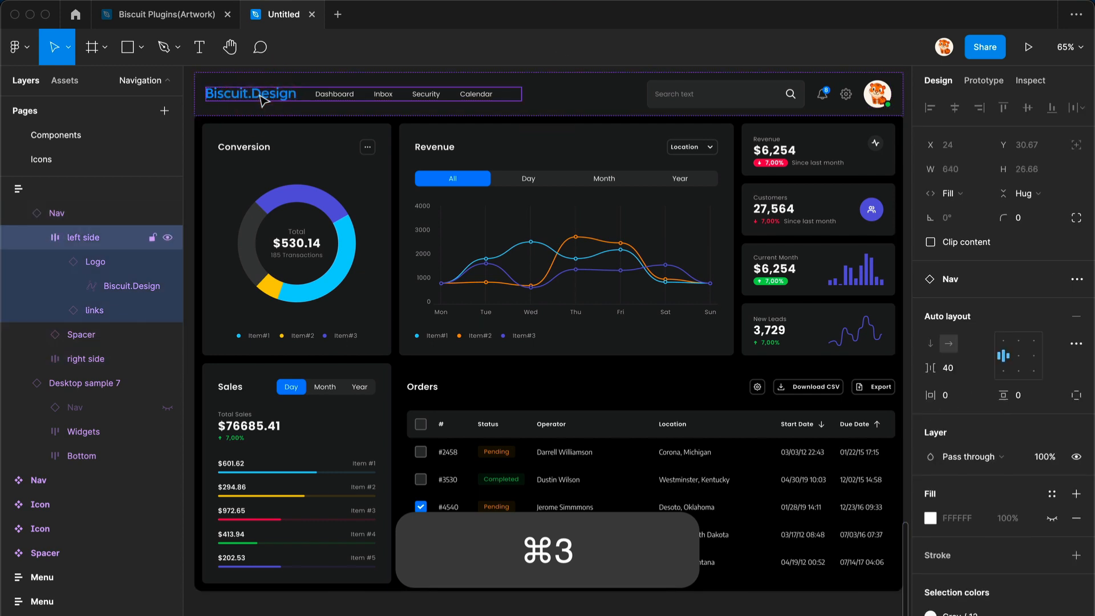
double_click(260, 96)
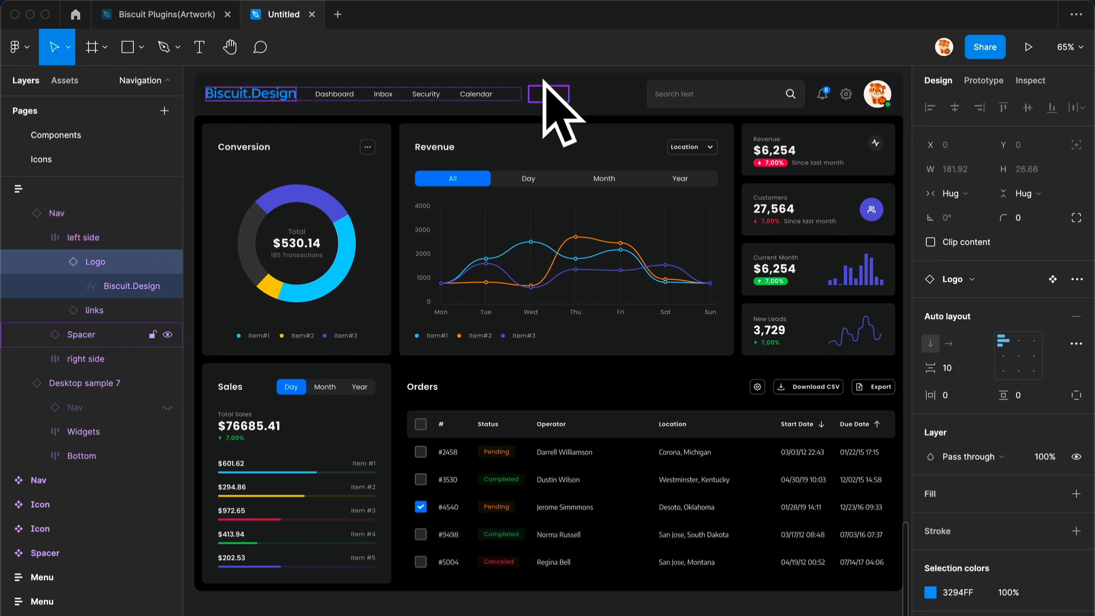
left_click(81, 334)
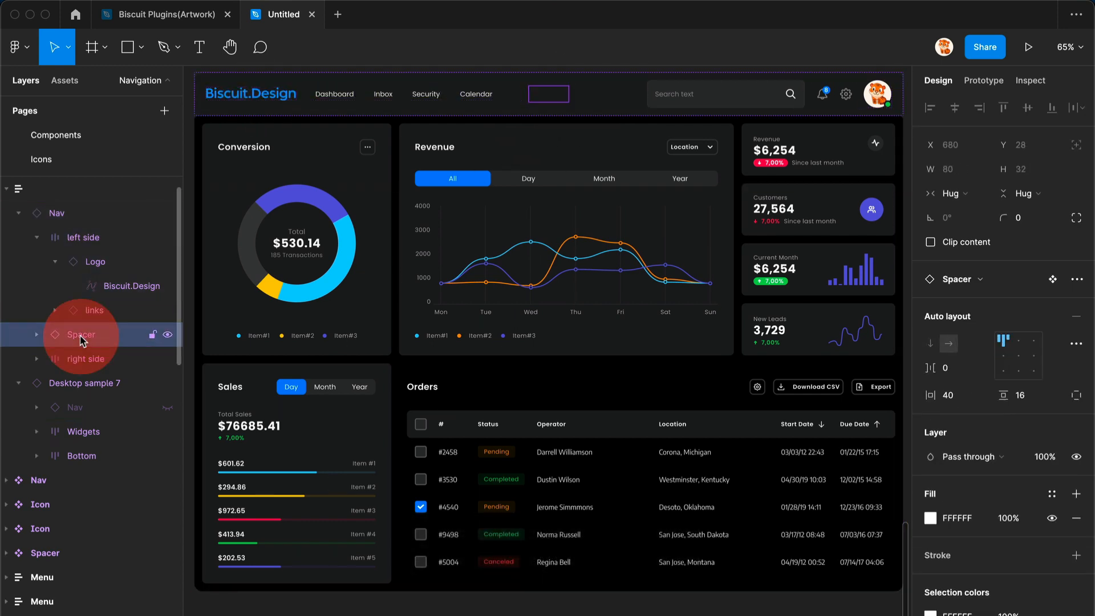
left_click(81, 262)
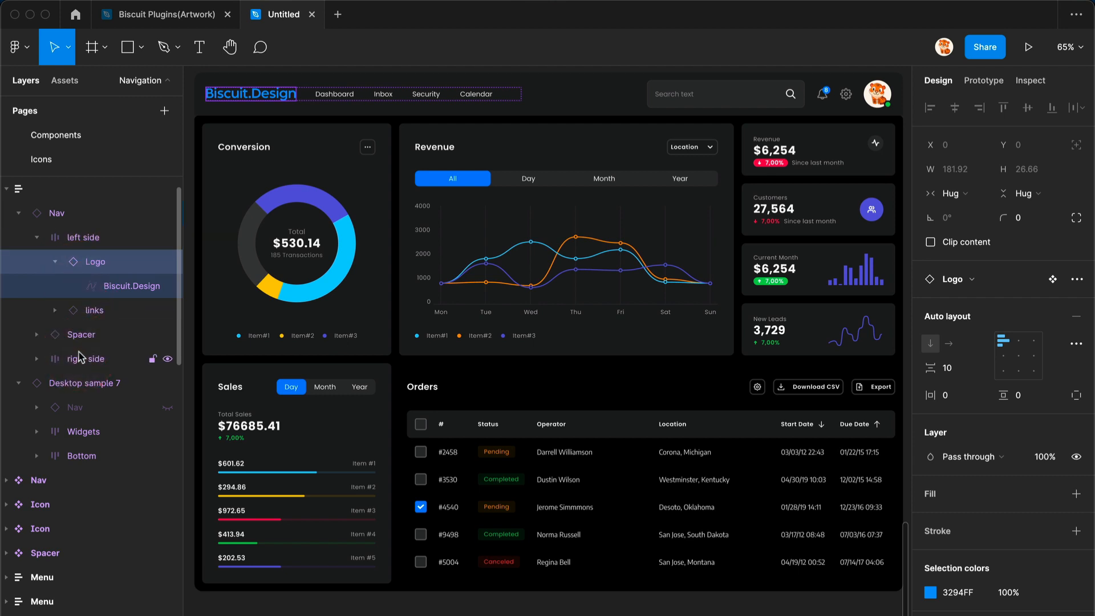
left_click(82, 343, "super")
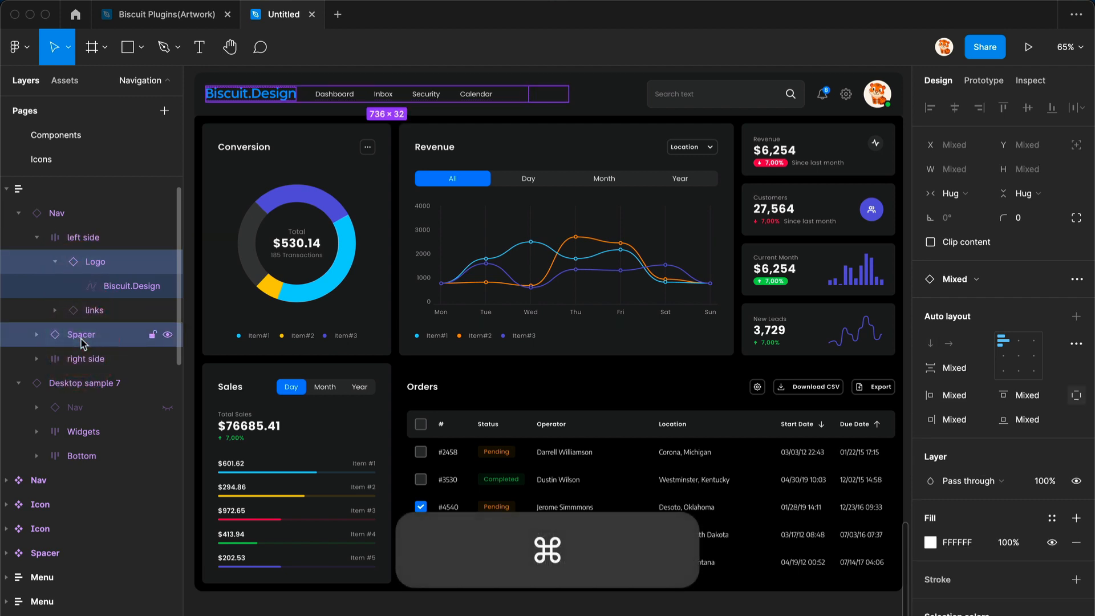
key("super+alt+p")
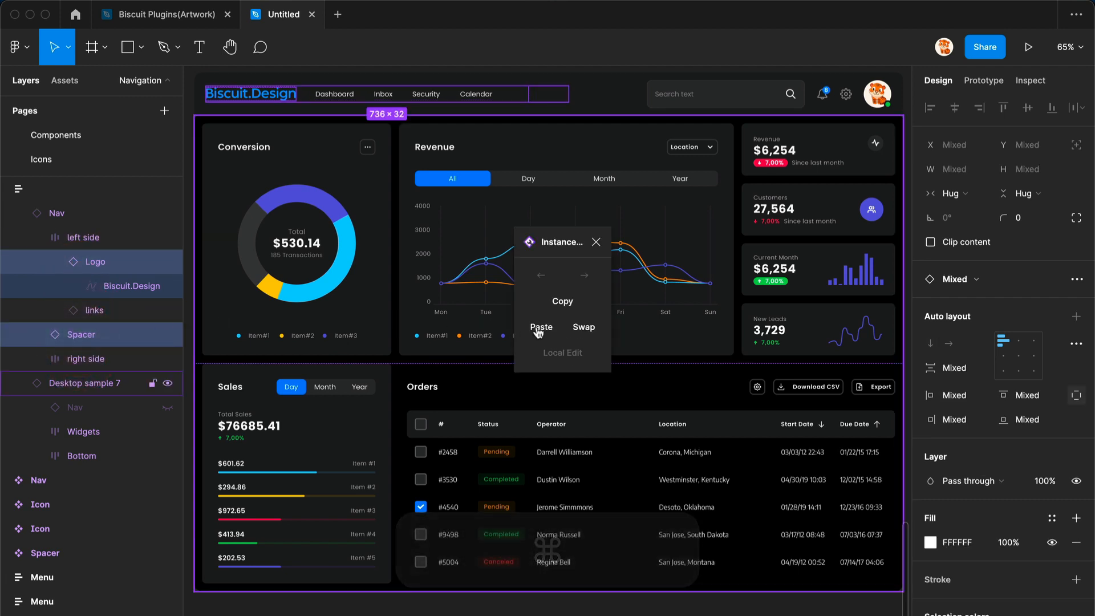
left_click(583, 332)
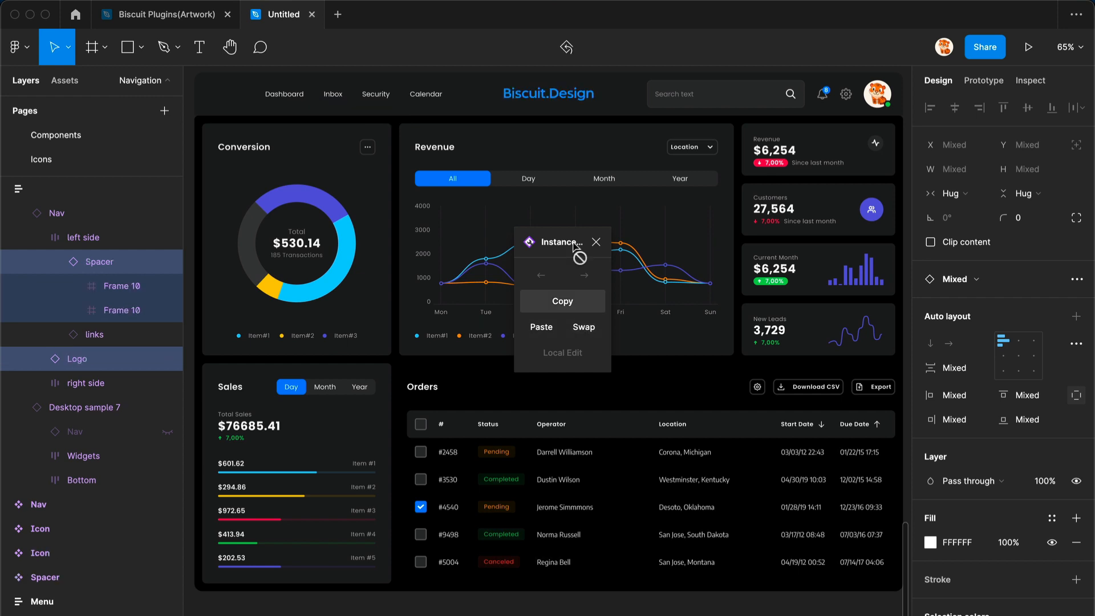
- Select the links group and shift it one position left and back right
left_click(374, 93)
left_click(541, 275)
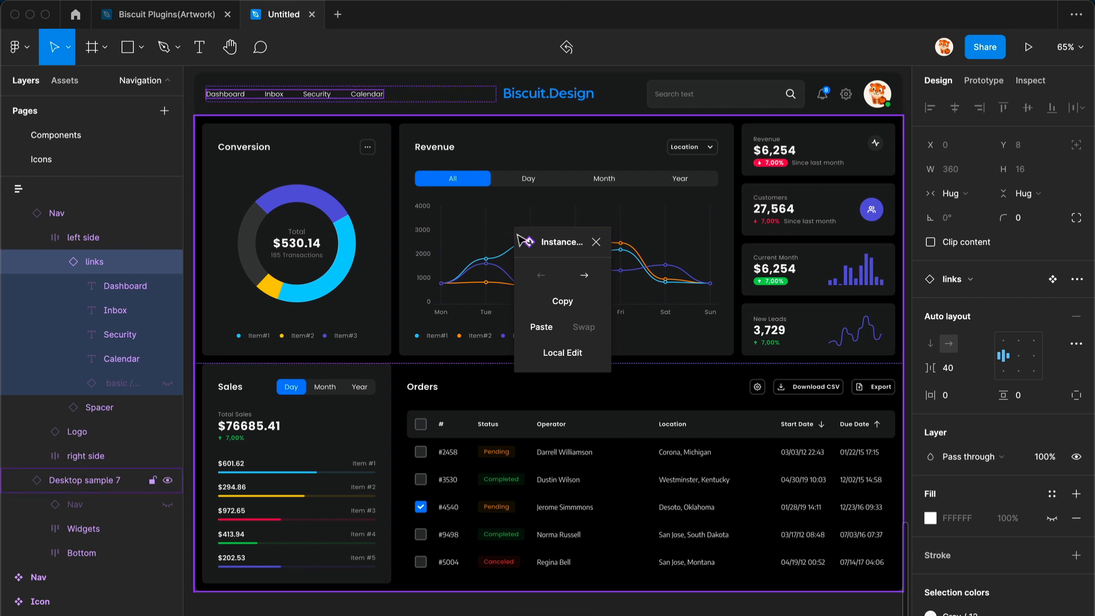
left_click(584, 276)
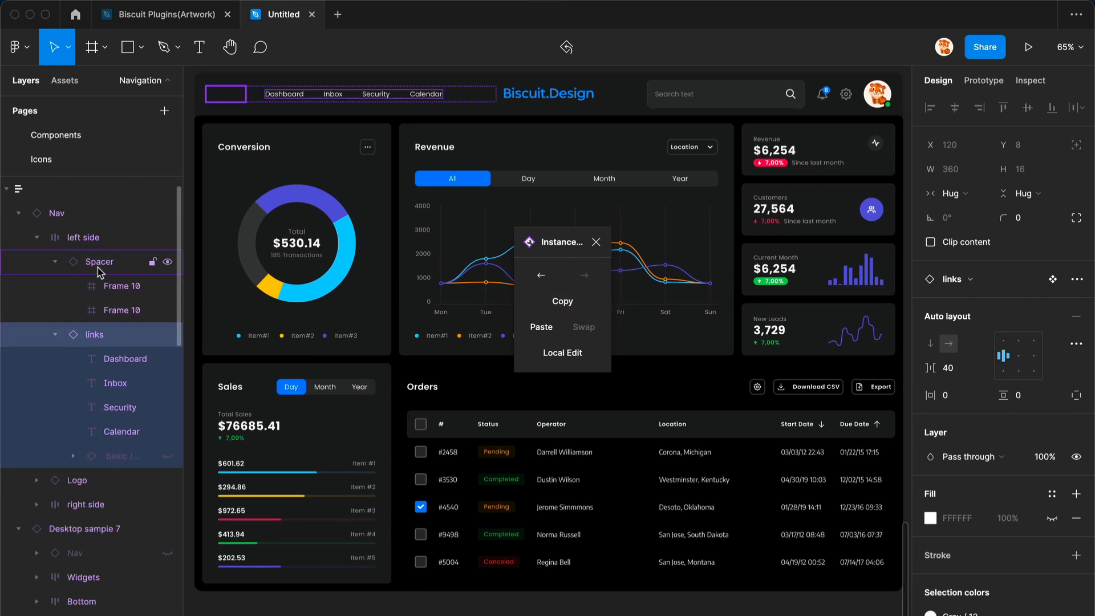
- Select the Spacer's parent left side group and close Instance Utils
left_click(100, 268)
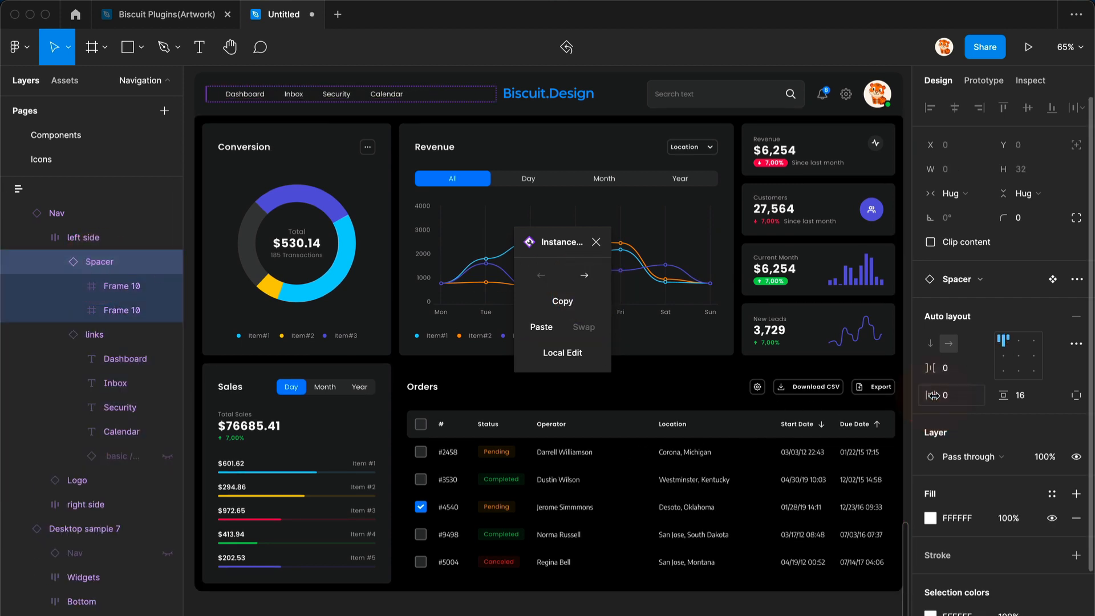
key("shift+Return")
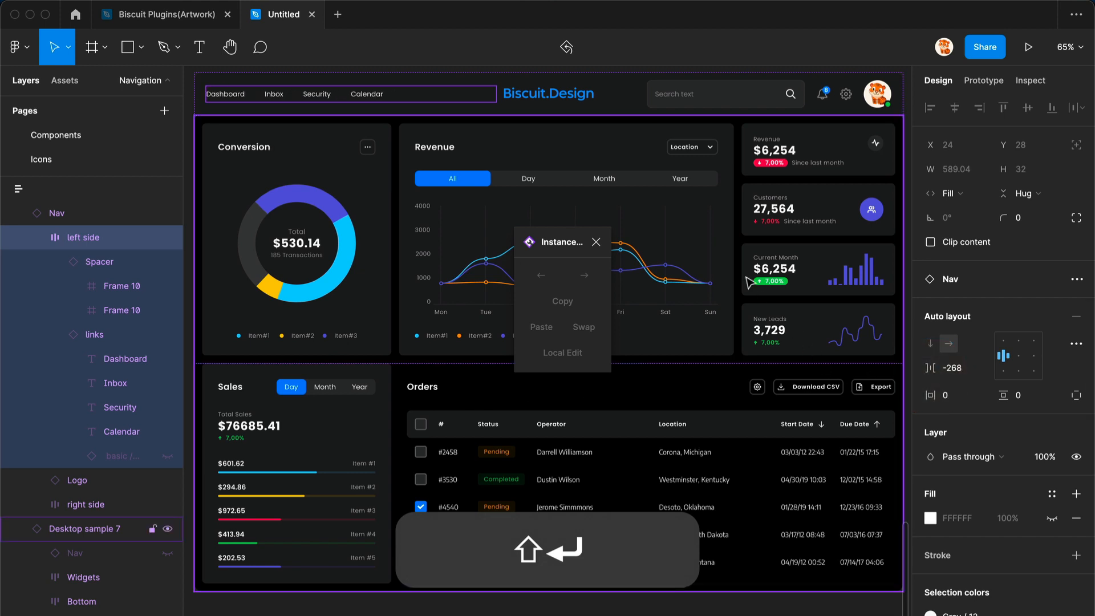
left_click(596, 243)
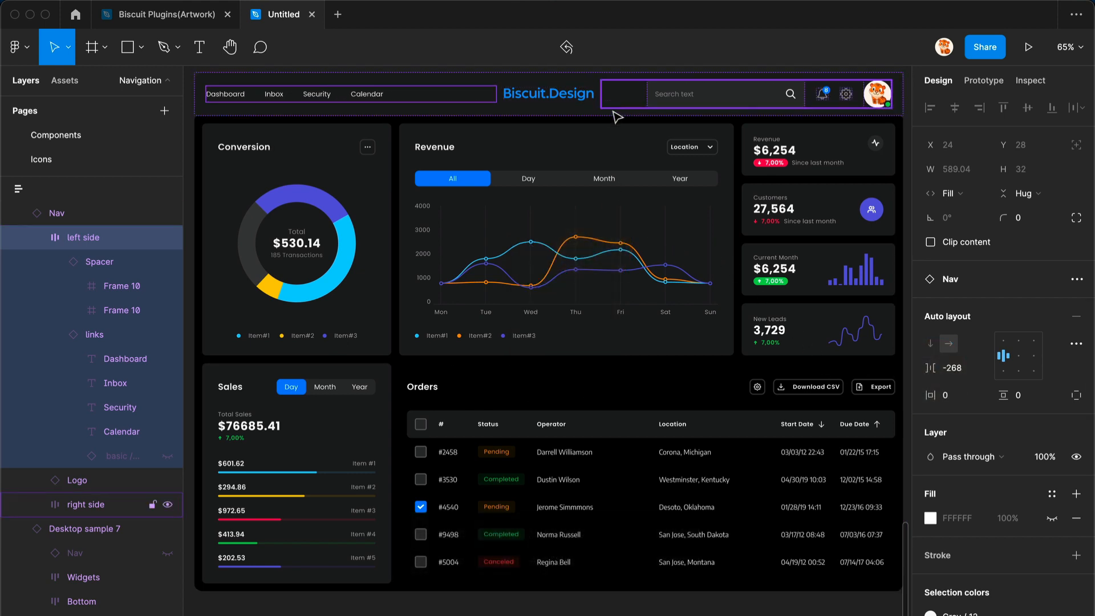
- Select the Nav instance and toggle its Submenu property on and off twice
left_click(607, 110)
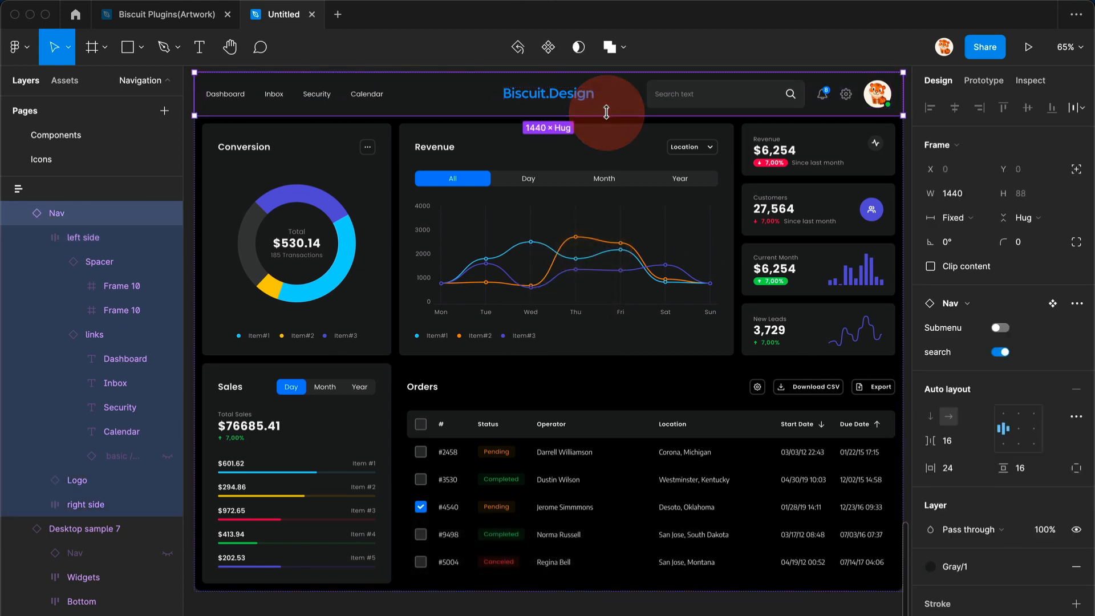
left_click(1001, 329)
left_click(1001, 329)
left_click(1002, 329)
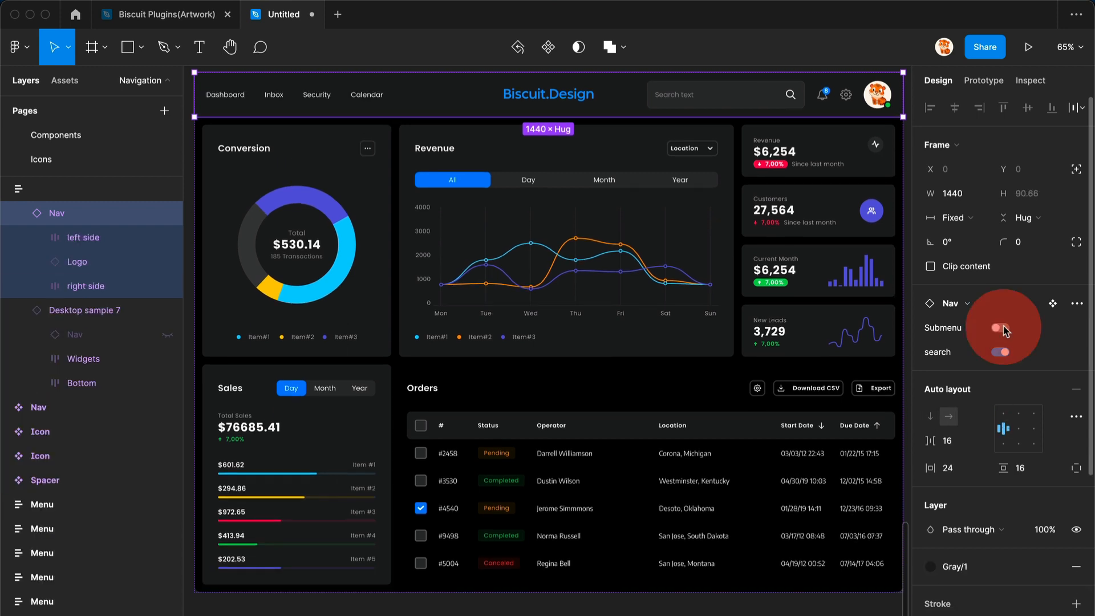
left_click(1001, 328)
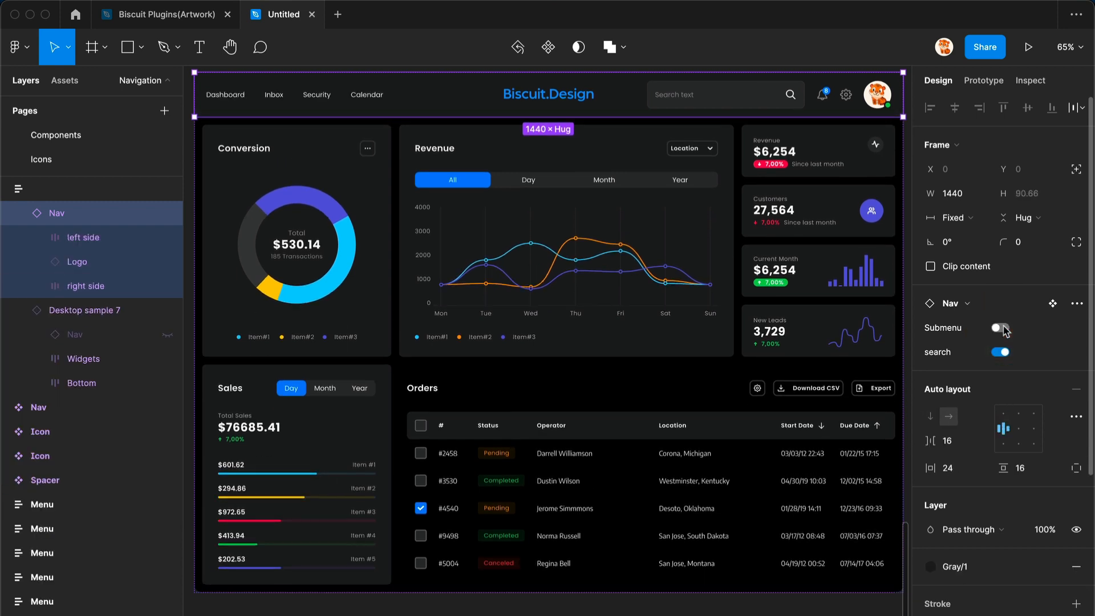
- Select the Dashboard, Inbox, Security and Calendar link texts and fill them with 2 words of Lorem ipsum
left_click(244, 101, "super")
left_click(275, 96, "shift+super")
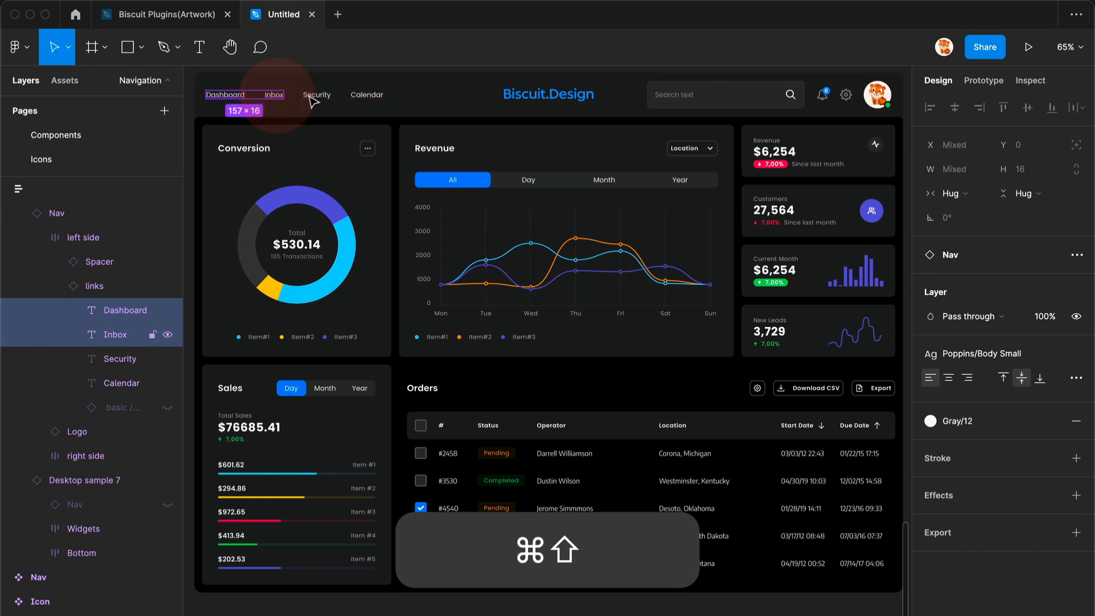
left_click(316, 96, "shift+super")
left_click(359, 97, "shift+super")
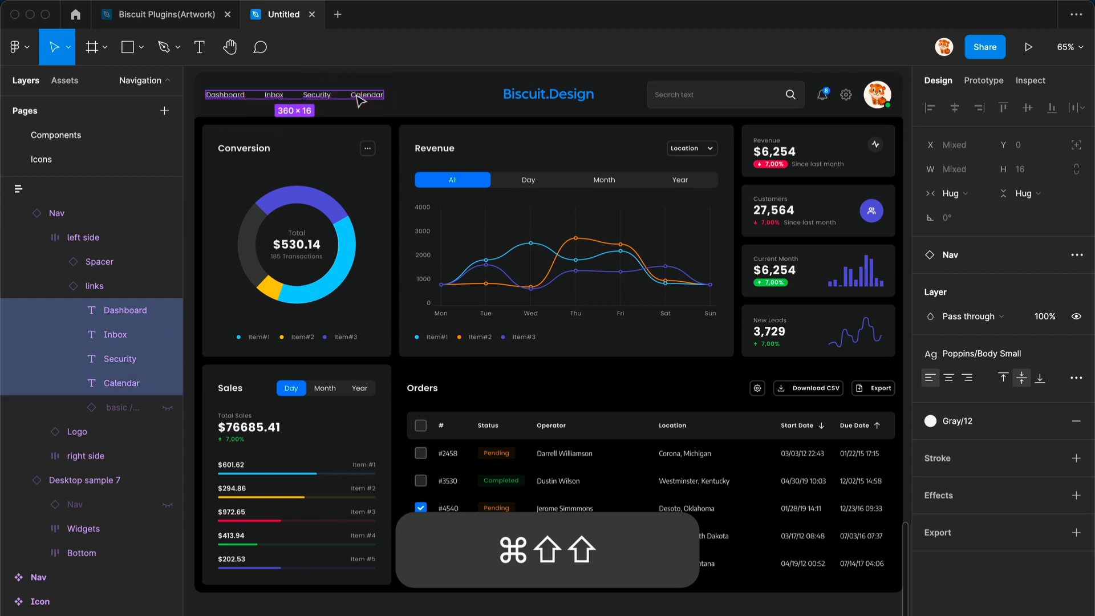
key("alt+super+p")
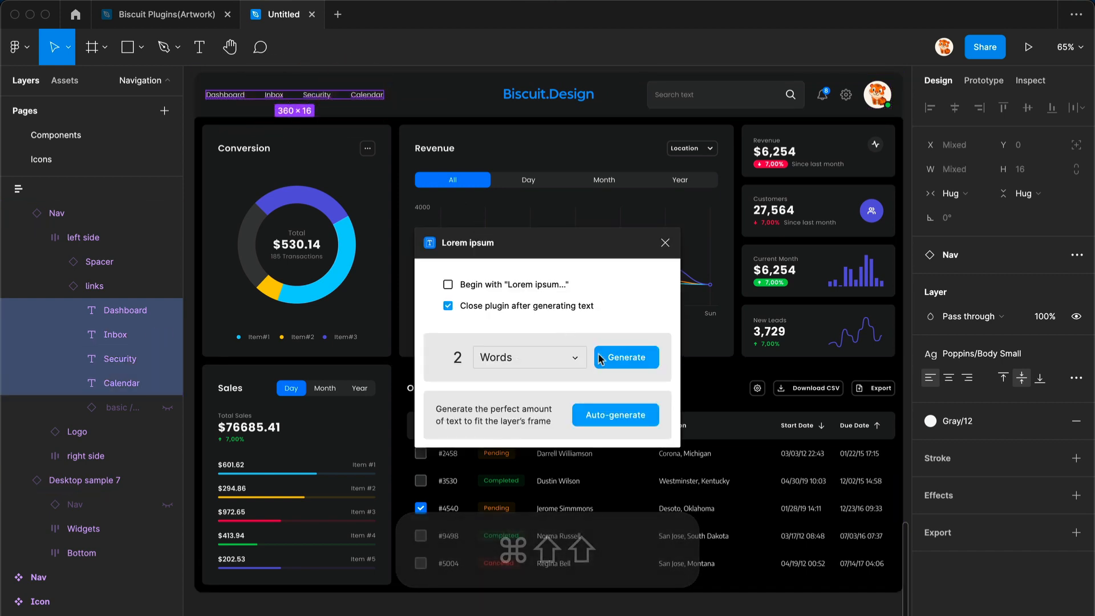
left_click(622, 359)
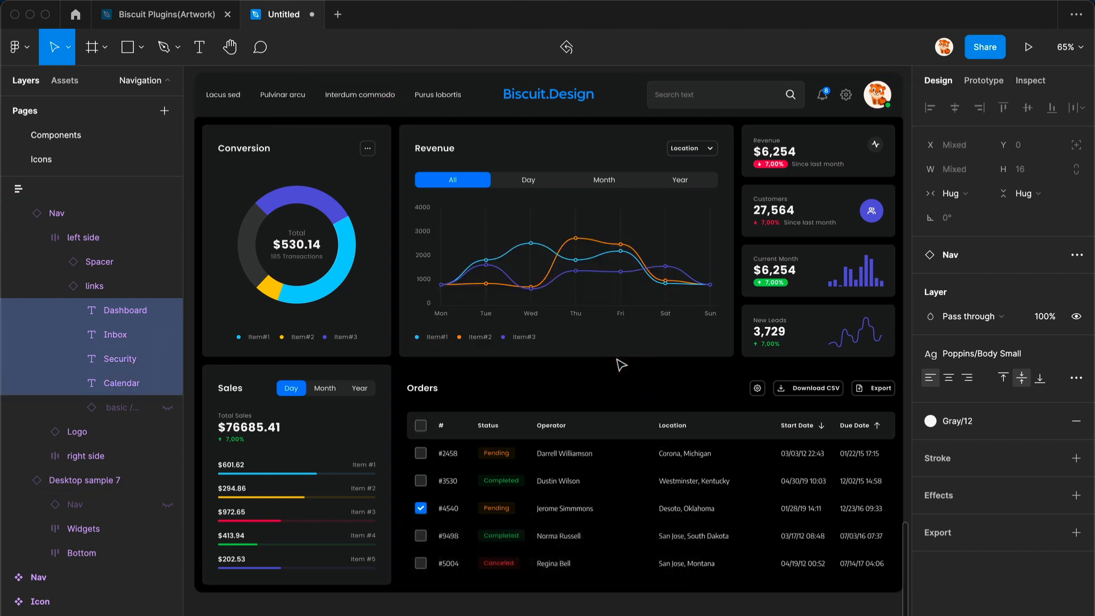
- Select the Nav instance, turn Submenu on and search off, then restore both properties
left_click(643, 109)
left_click(628, 113)
left_click(999, 328)
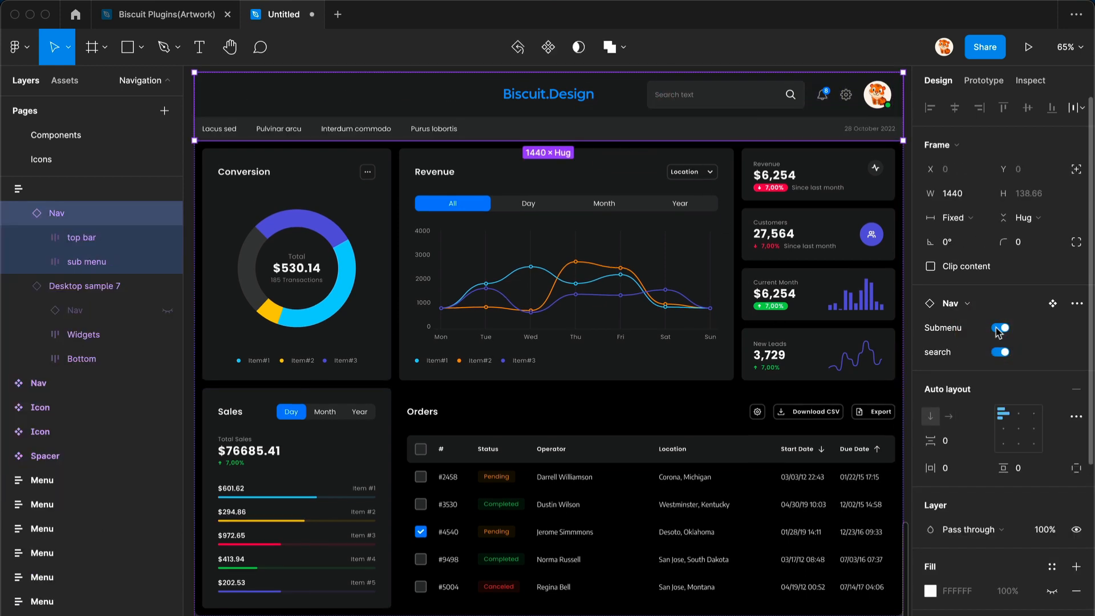
left_click(999, 353)
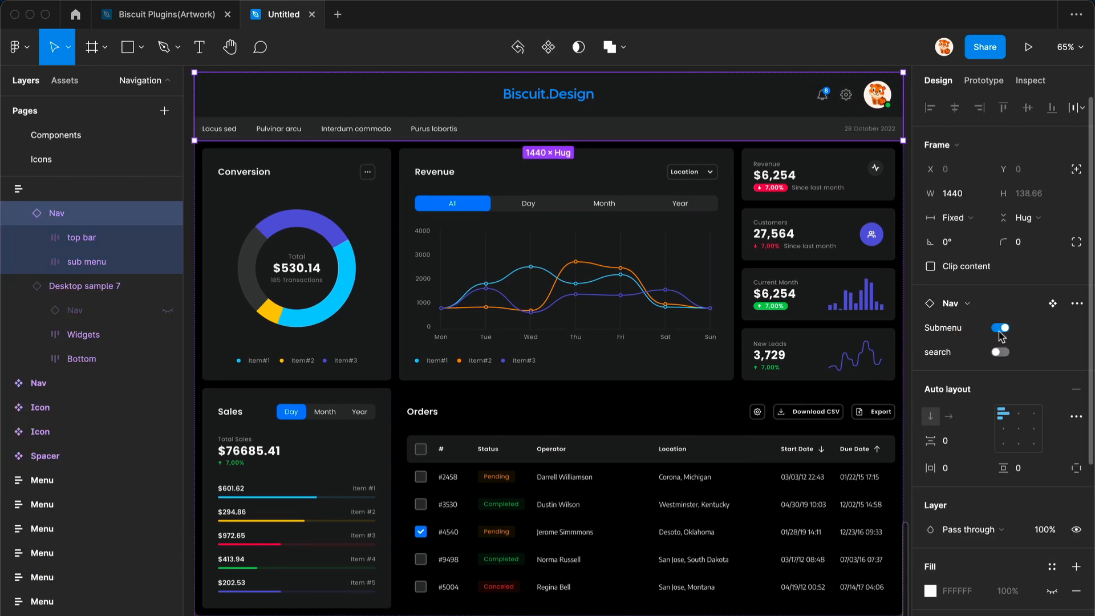
left_click(1001, 328)
left_click(1000, 353)
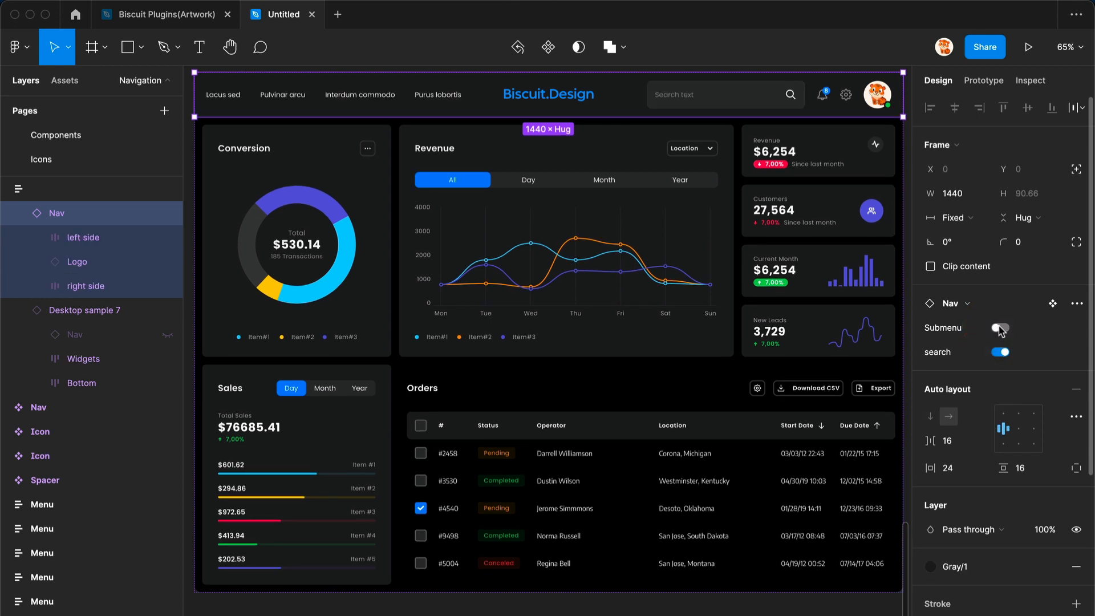
- Copy the User instance with Instance Utils and paste it in place of the nav bar's Userpic avatar
key("alt+super+p")
left_click(1003, 332)
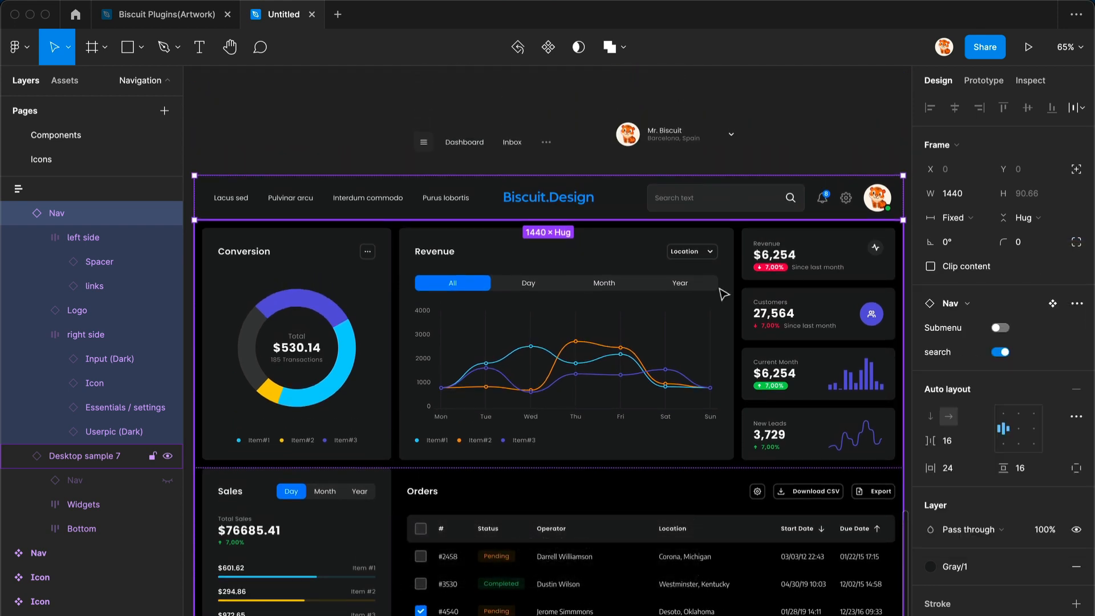
left_click(645, 138)
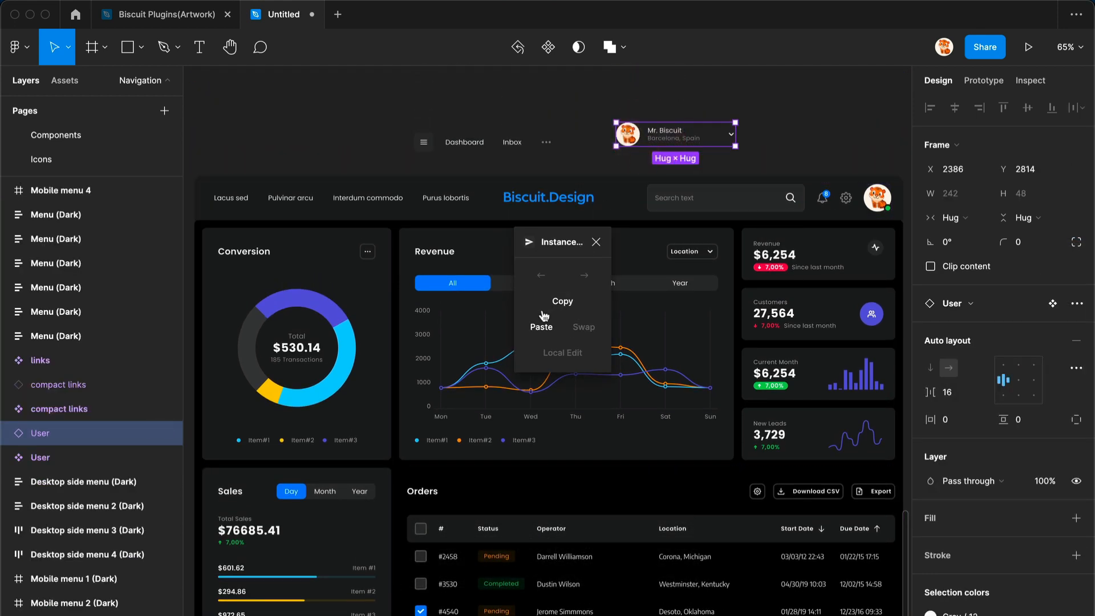
left_click(543, 309)
left_click(873, 197)
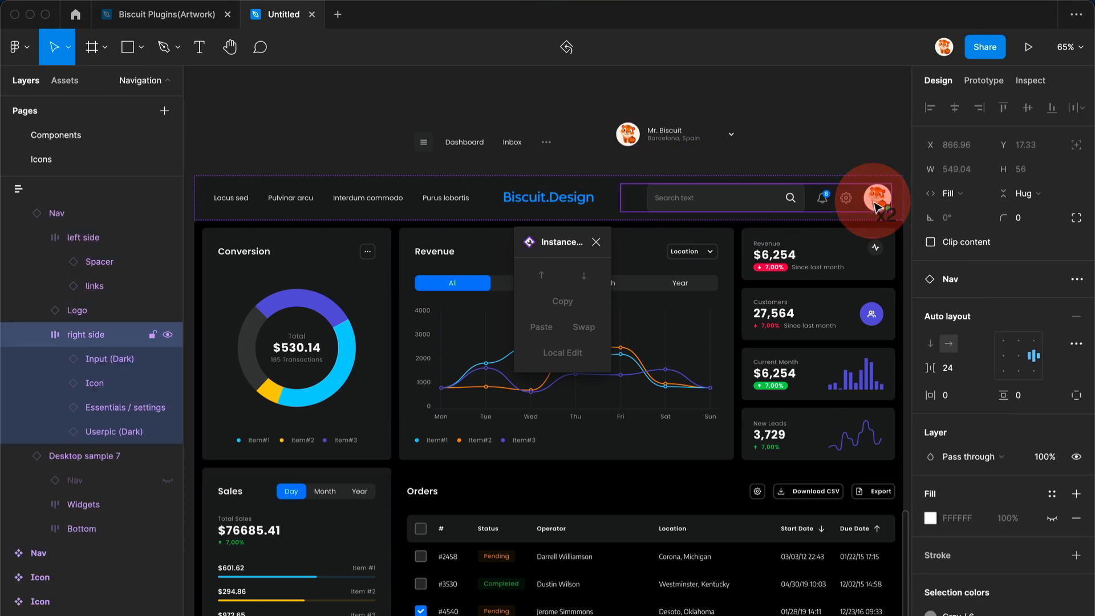
left_click(531, 324)
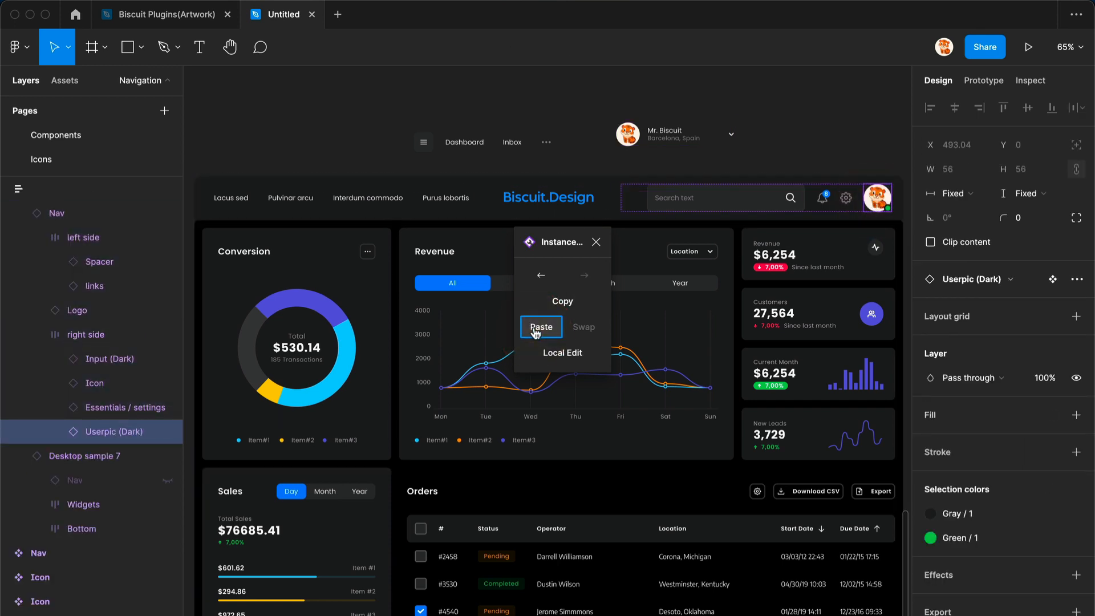
- Select the floating compact links and the nav bar's links and swap them with Instance Utils
left_click(498, 145)
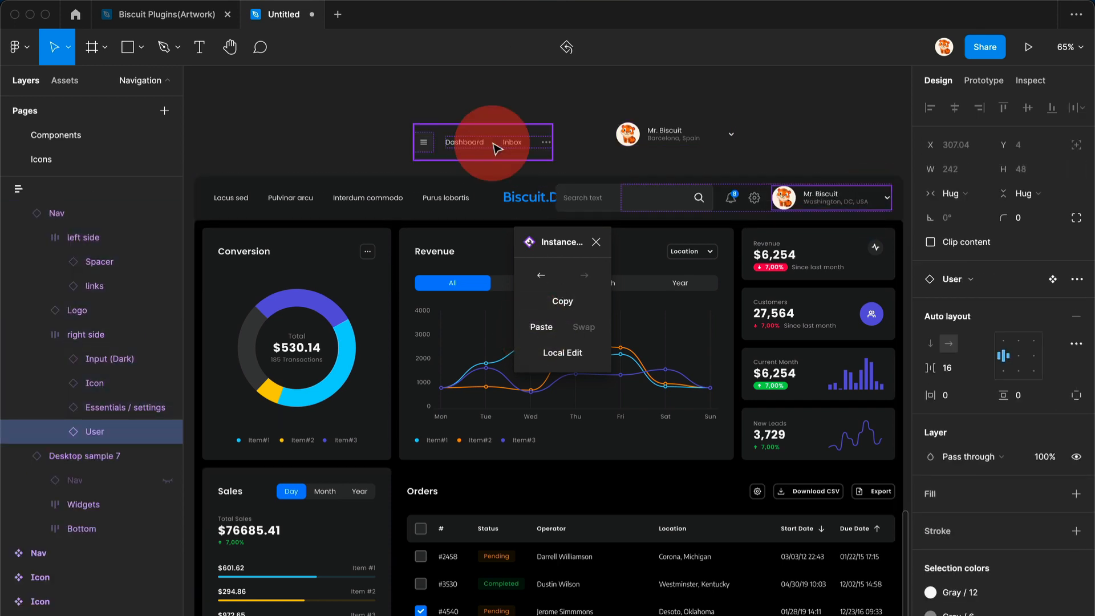
left_click(344, 200, "shift")
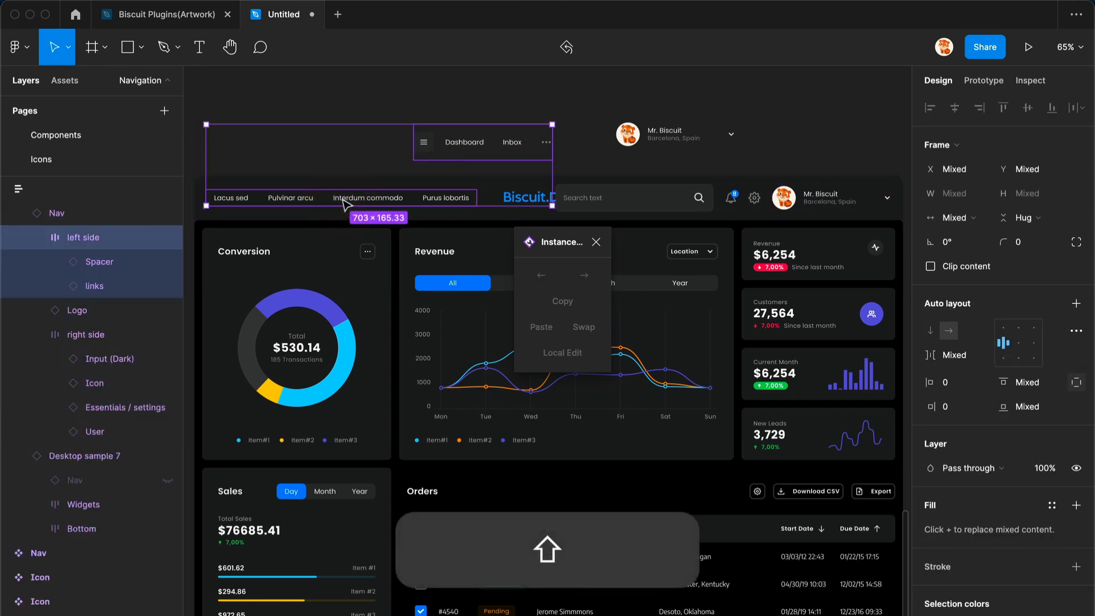
left_click(344, 201, "shift")
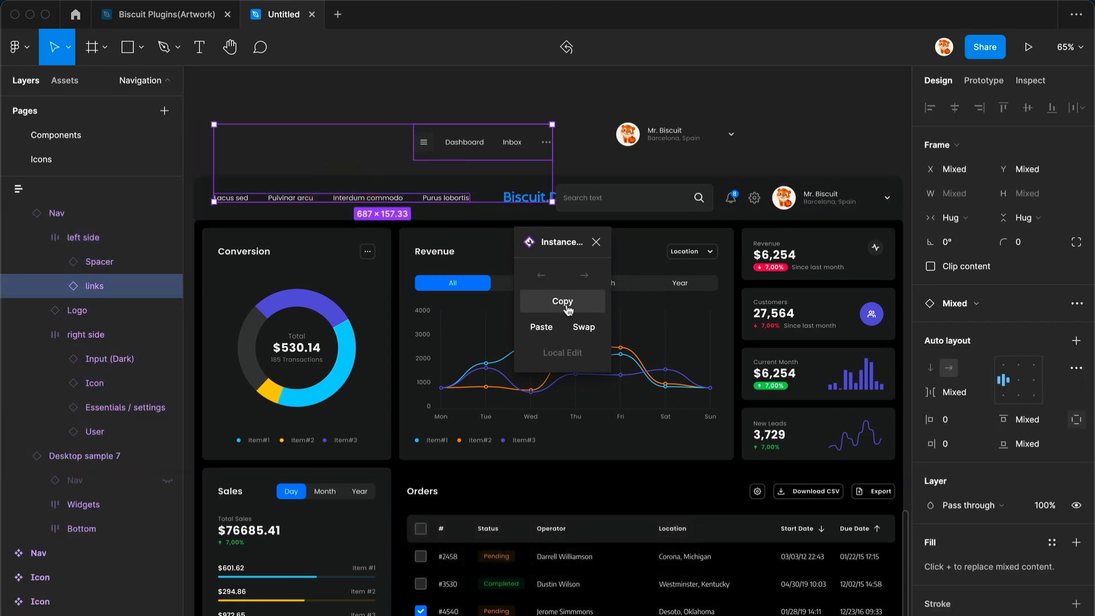
left_click(593, 329)
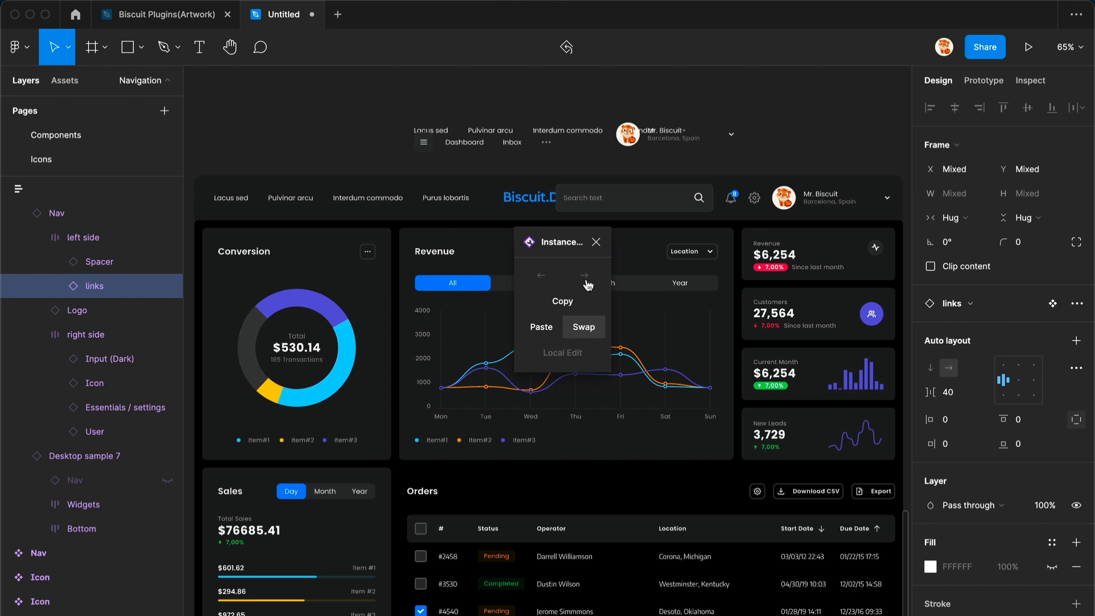
- Select the nav bar's search input and the Spacer layer and swap them with Instance Utils
double_click(602, 208)
left_click(31, 359)
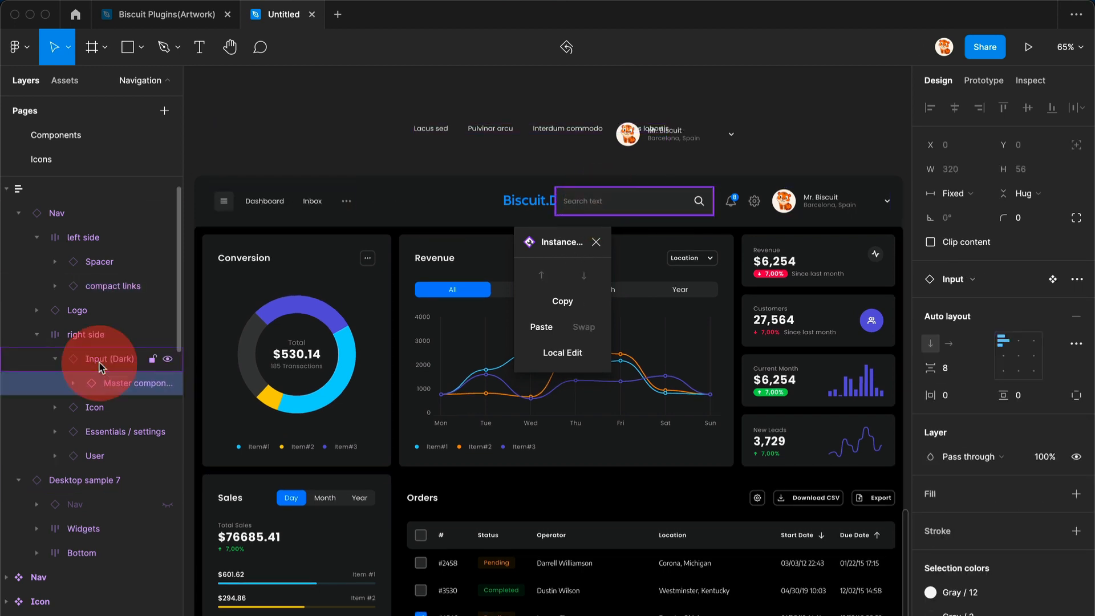
left_click(114, 261, "super")
left_click(567, 329)
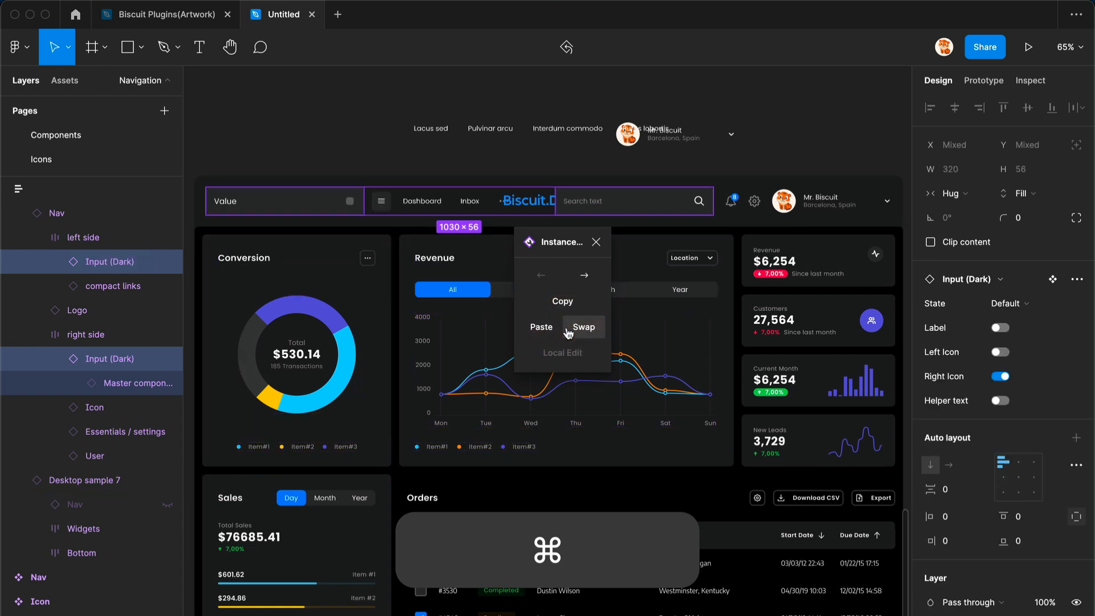
- Select the compact links in the nav bar and move them one position earlier, ahead of the search input
double_click(407, 204)
left_click(401, 214)
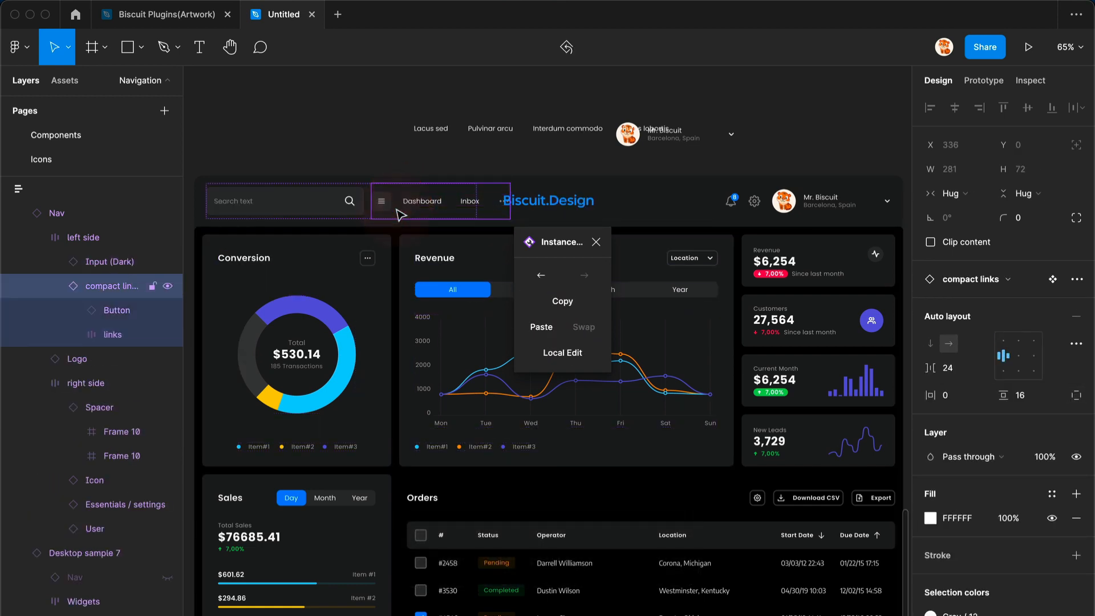
left_click(539, 276)
left_click(540, 277)
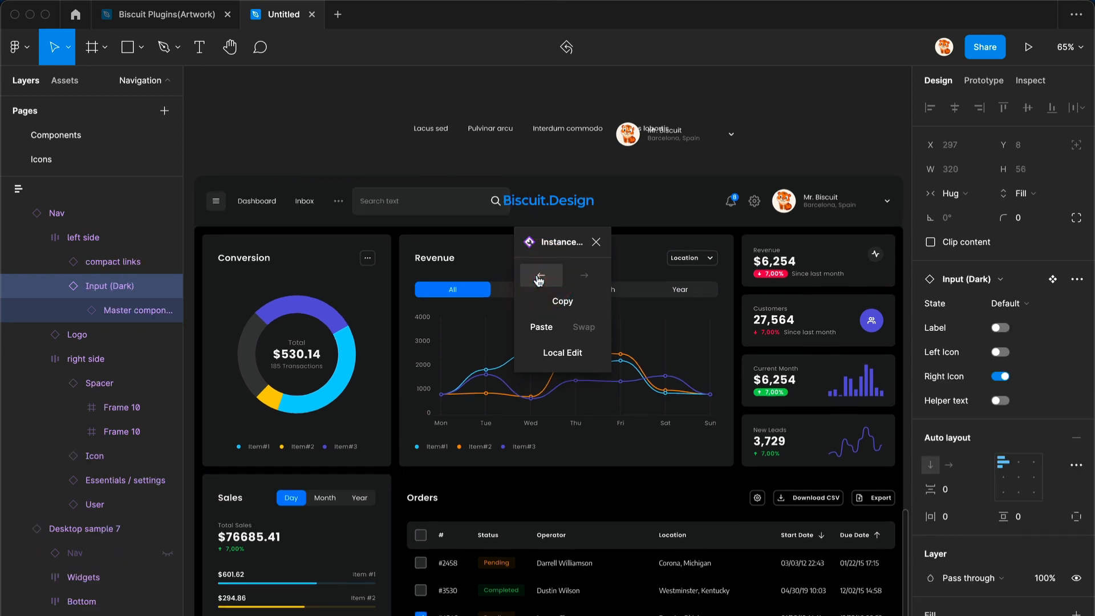
- Select the search input and set its width to Fill container
left_click(460, 215)
left_click(453, 208)
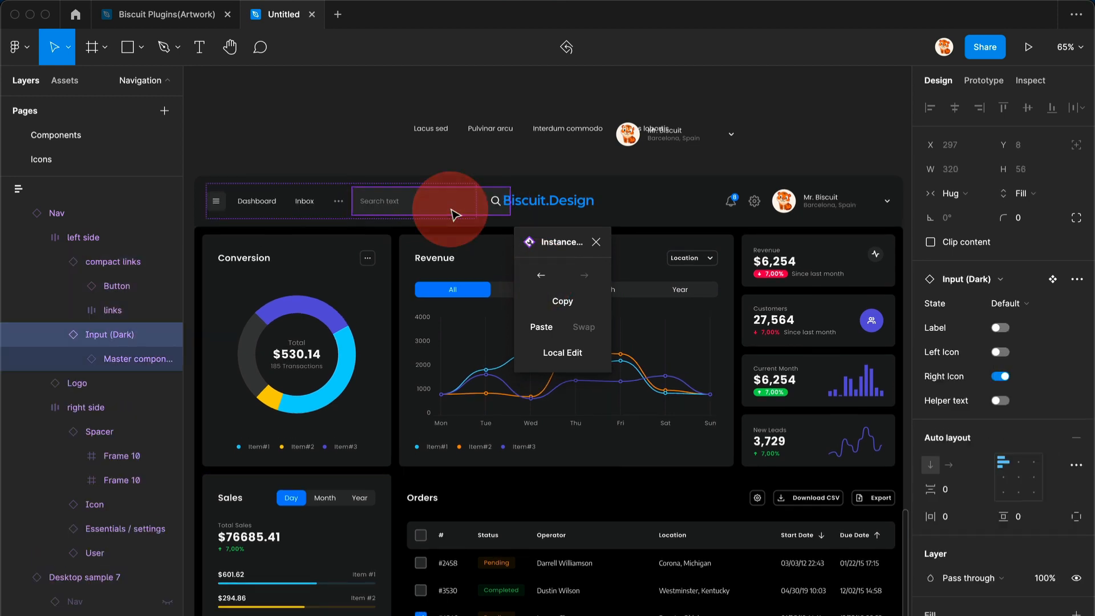
left_click(951, 197)
left_click(958, 212)
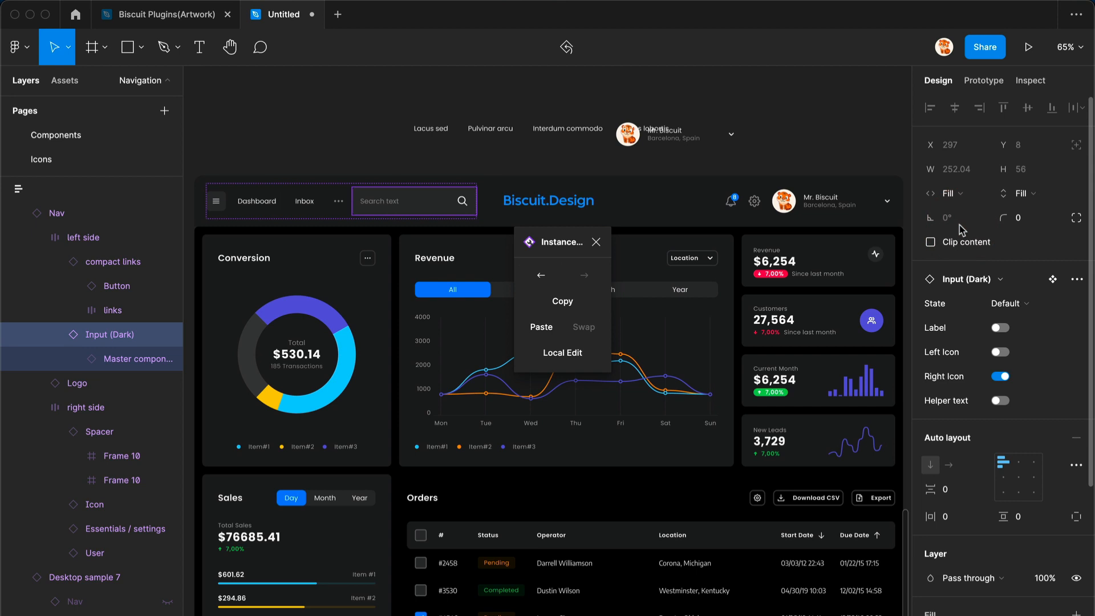
- Close the plugin, select the Nav instance and toggle its Submenu property on and off
left_click(596, 242)
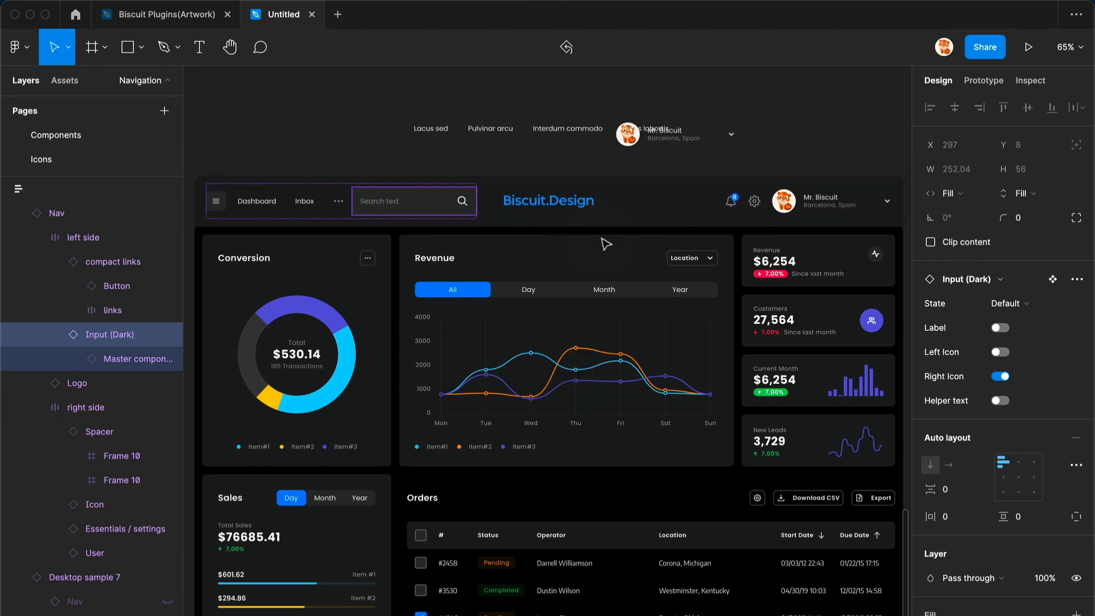
left_click(662, 224)
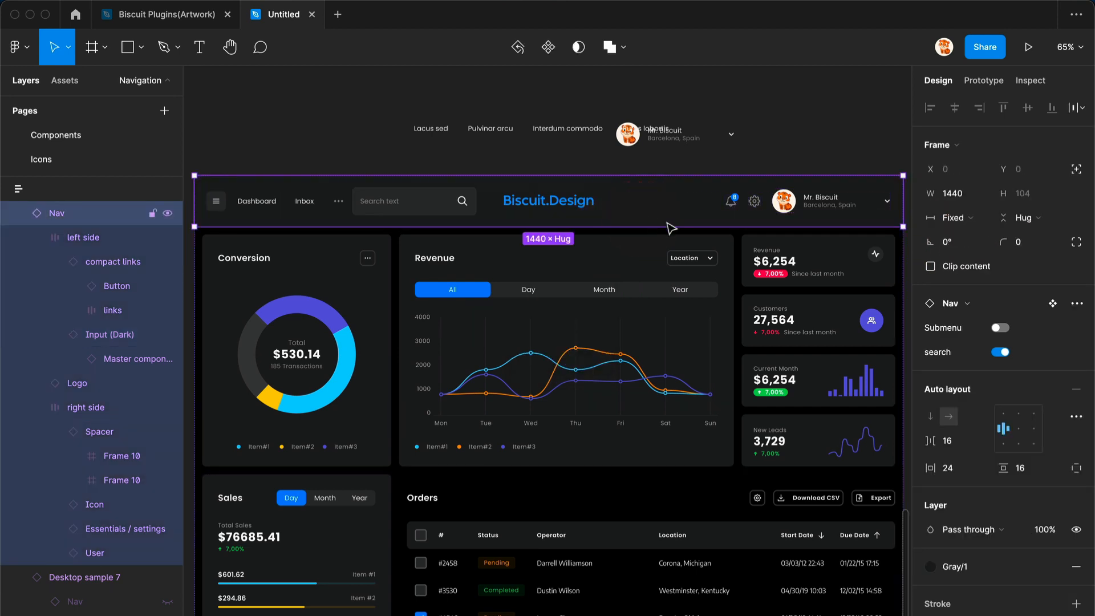
left_click(1001, 328)
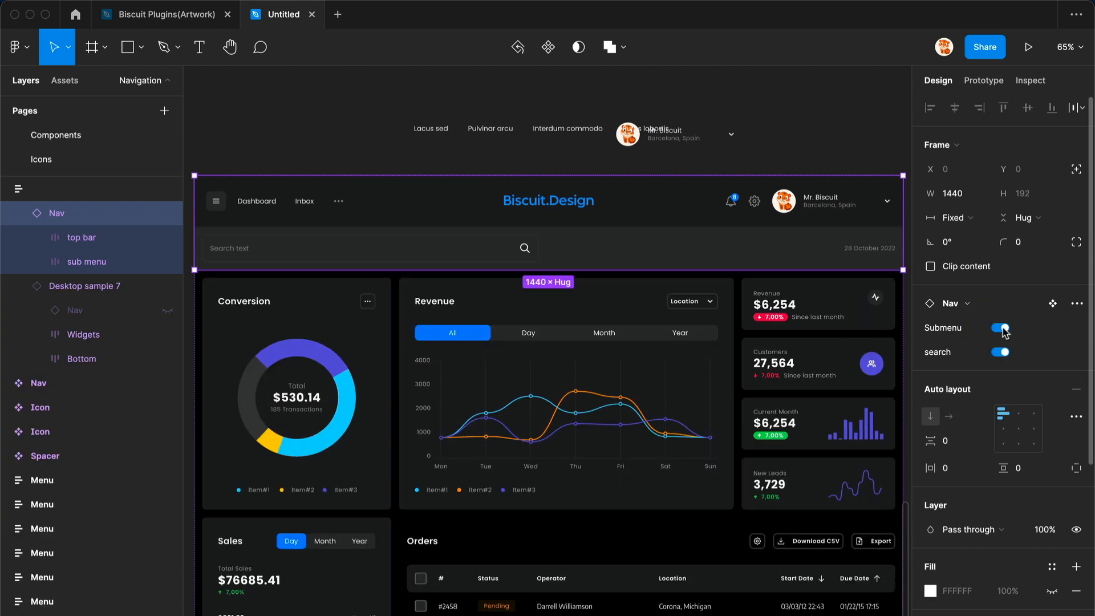
left_click(1002, 329)
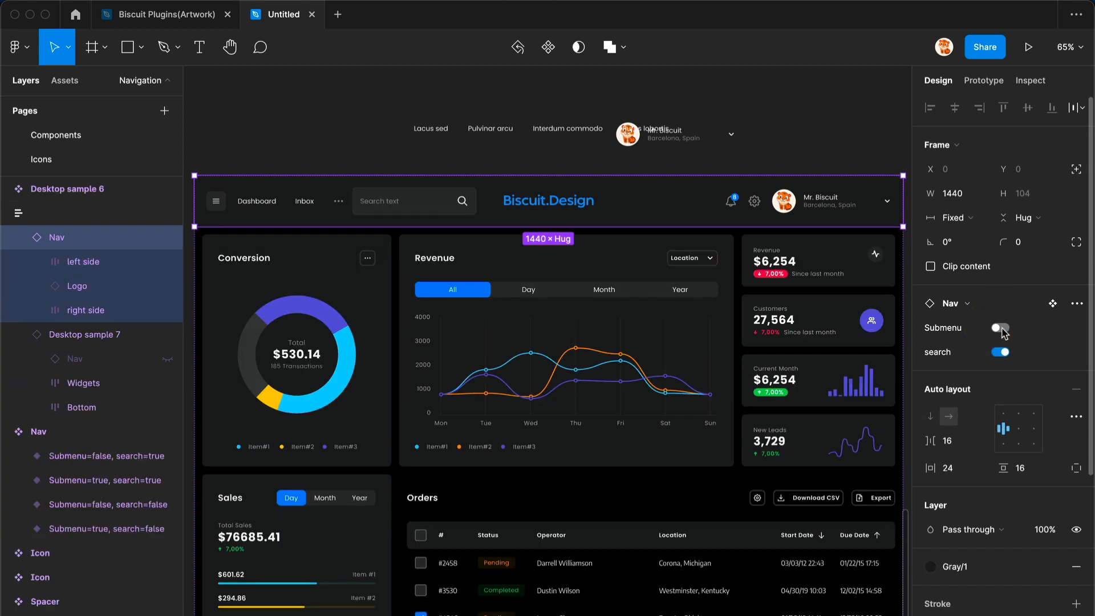
- Go to the Nav main component to inspect its variants, and return to the dashboard with FlyOver
left_click(1052, 304)
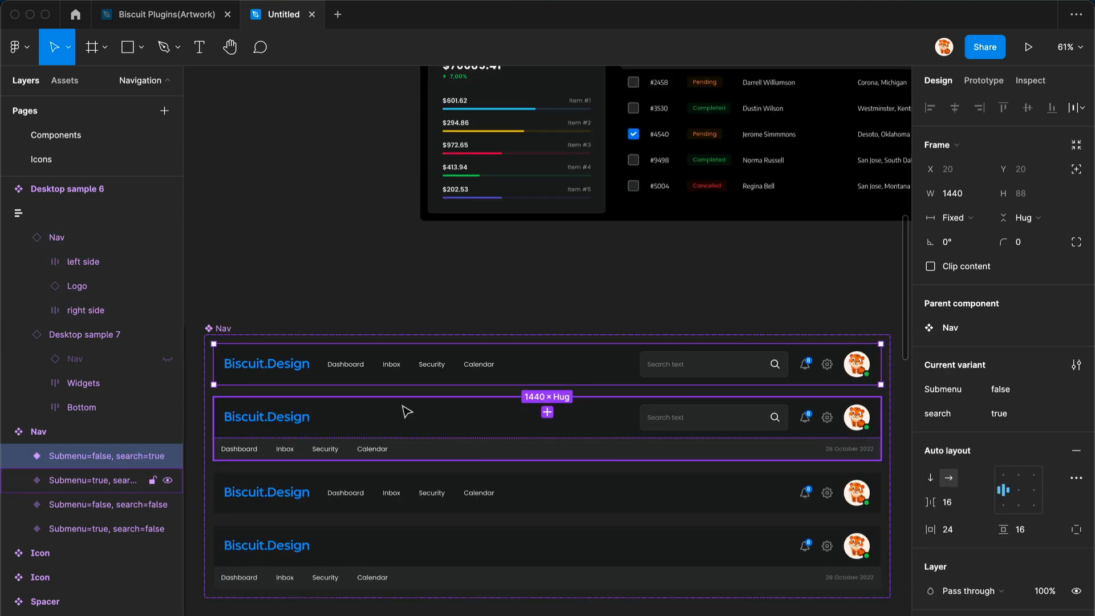
scroll(457, 399, "down", 1)
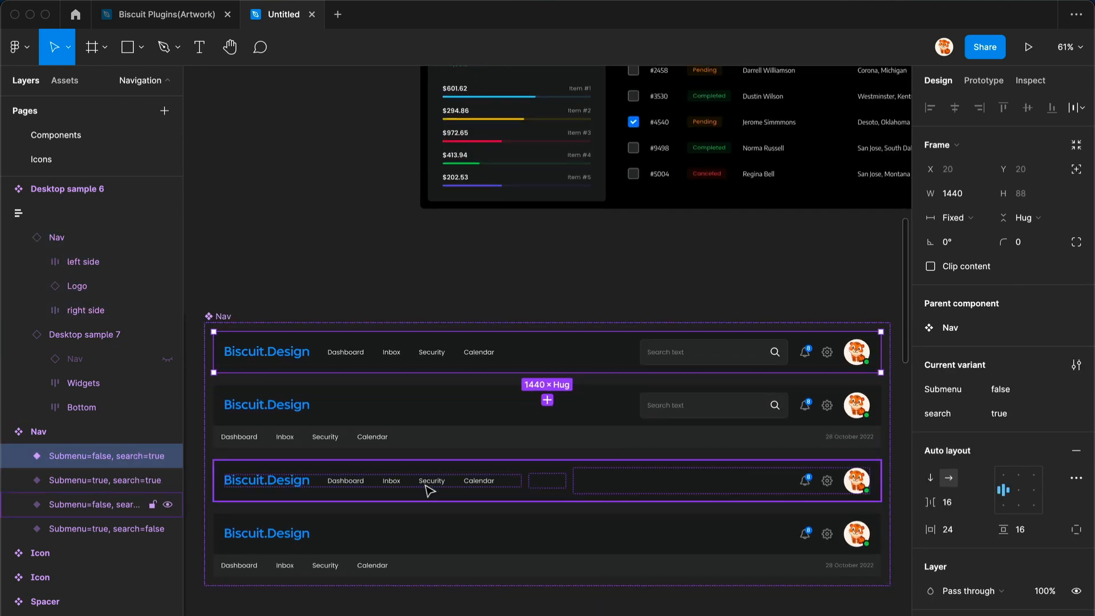
scroll(342, 518, "down", 5)
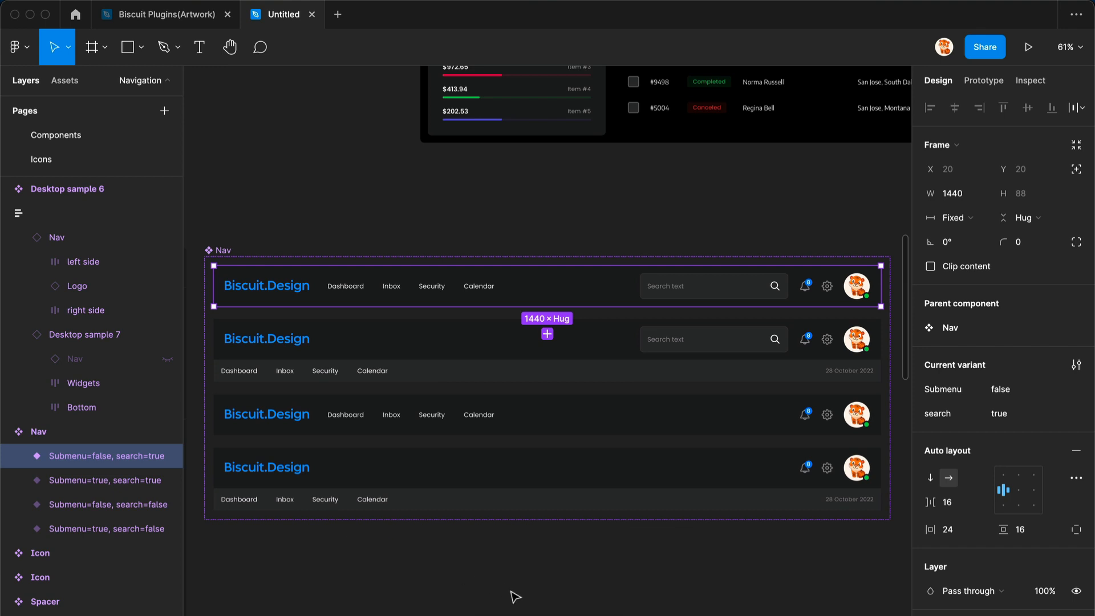
left_click(515, 597)
key("alt+super+p")
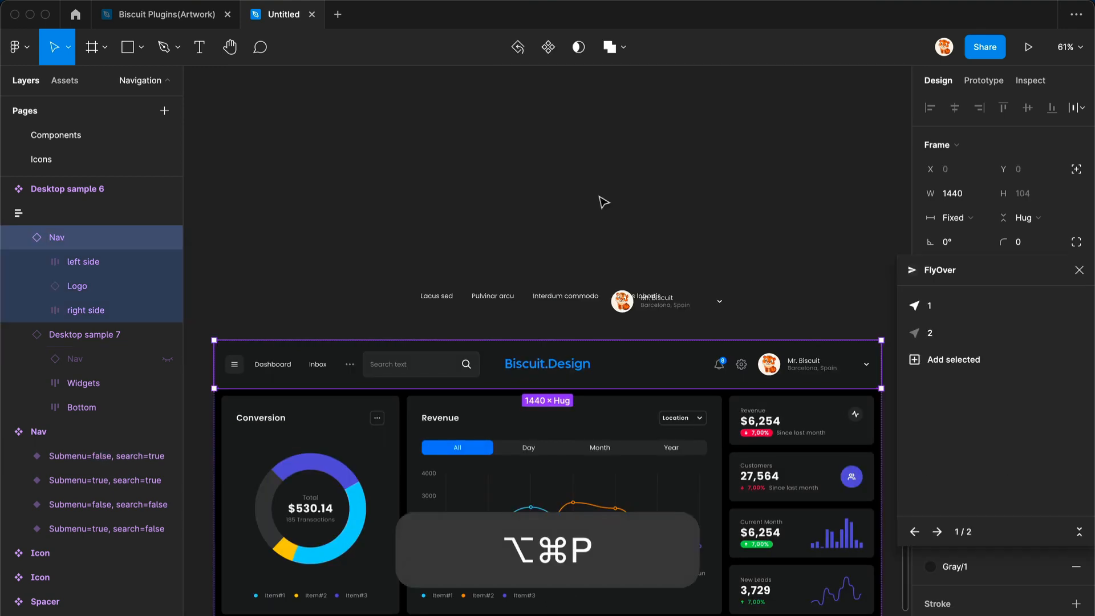
left_click(945, 313)
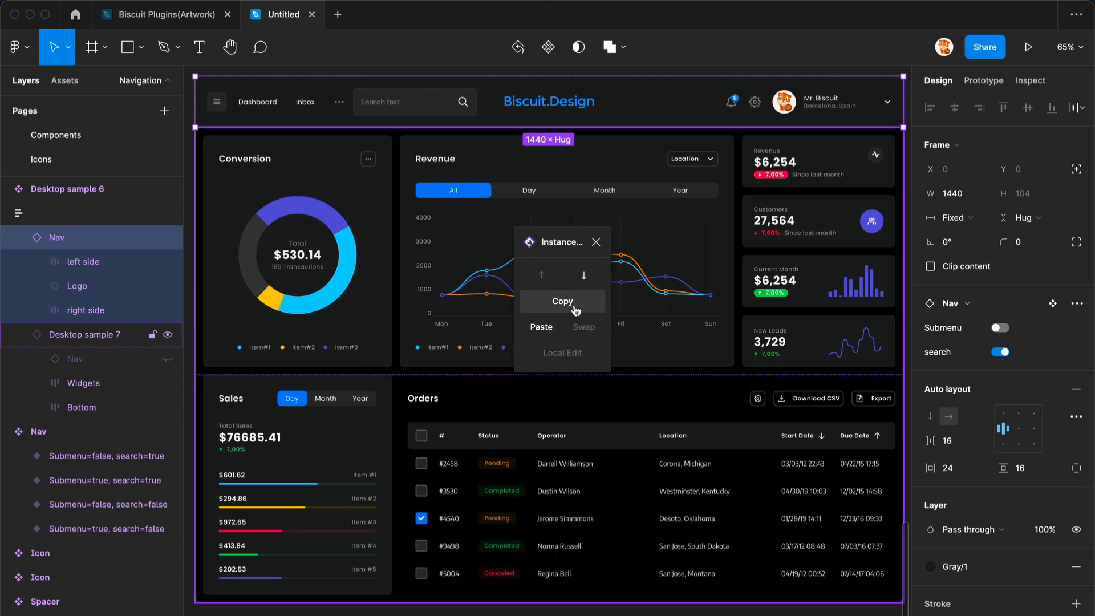
- Reopen Instance Utils, select the All and Month segment items in the Revenue card and swap them twice
key("alt")
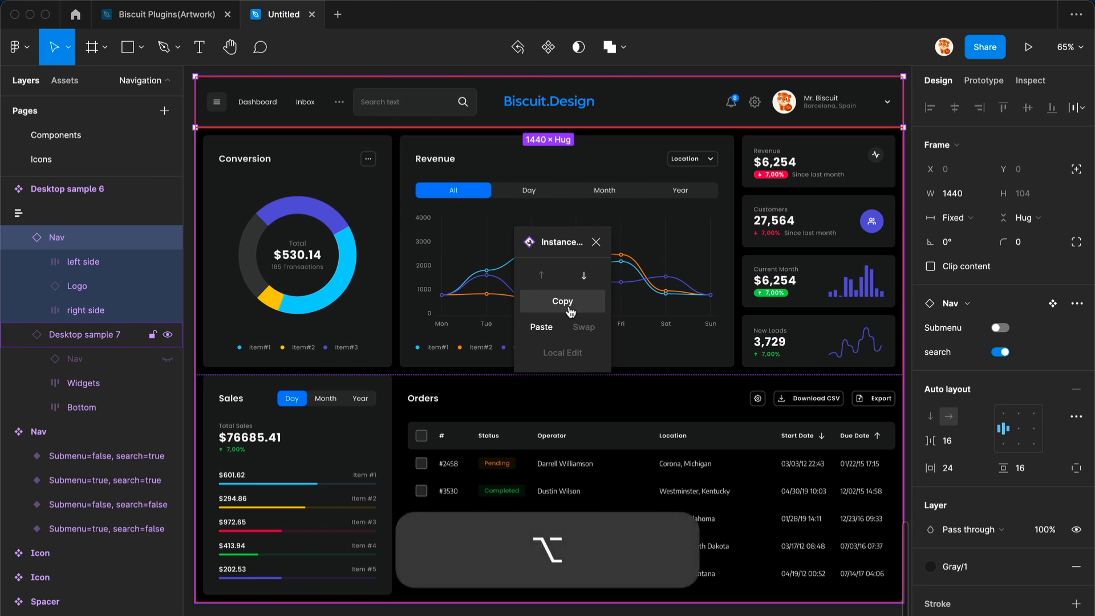
left_click(482, 195, "super")
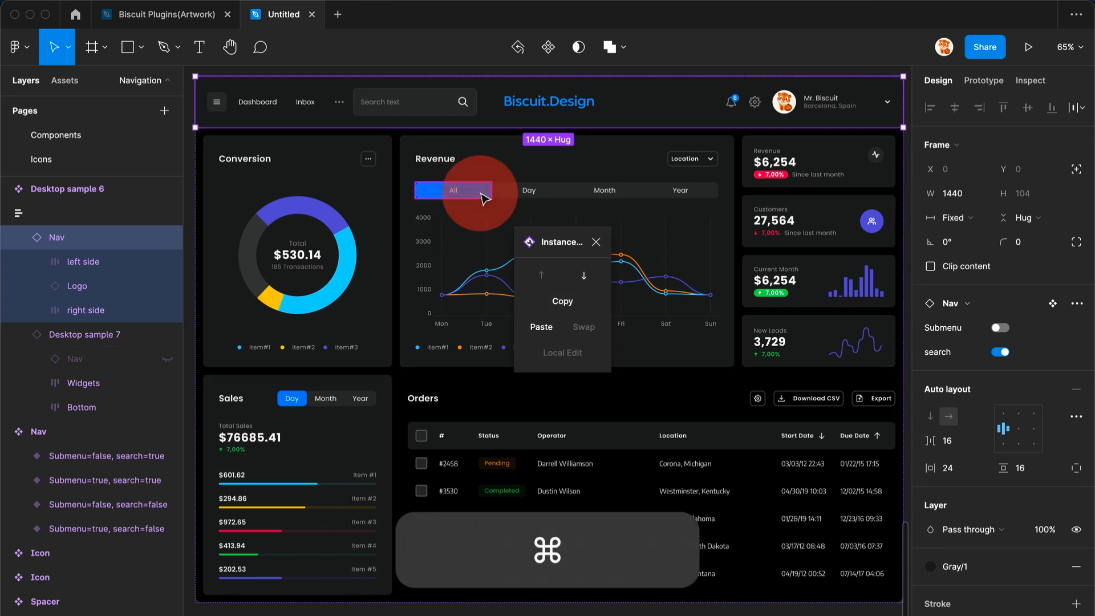
key("shift+Return")
left_click(593, 190, "shift")
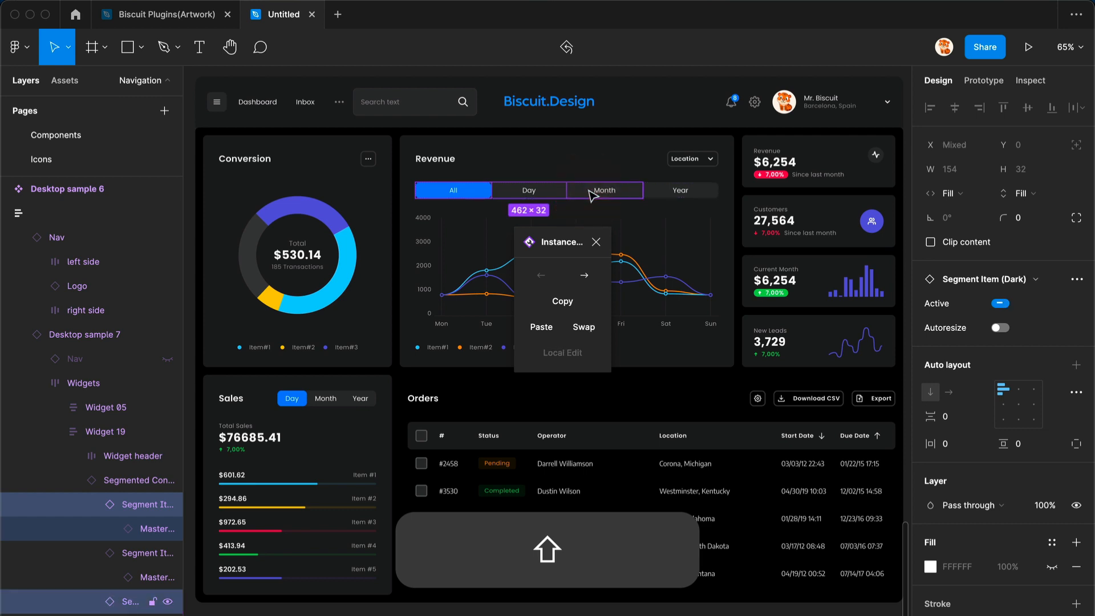
left_click(586, 333)
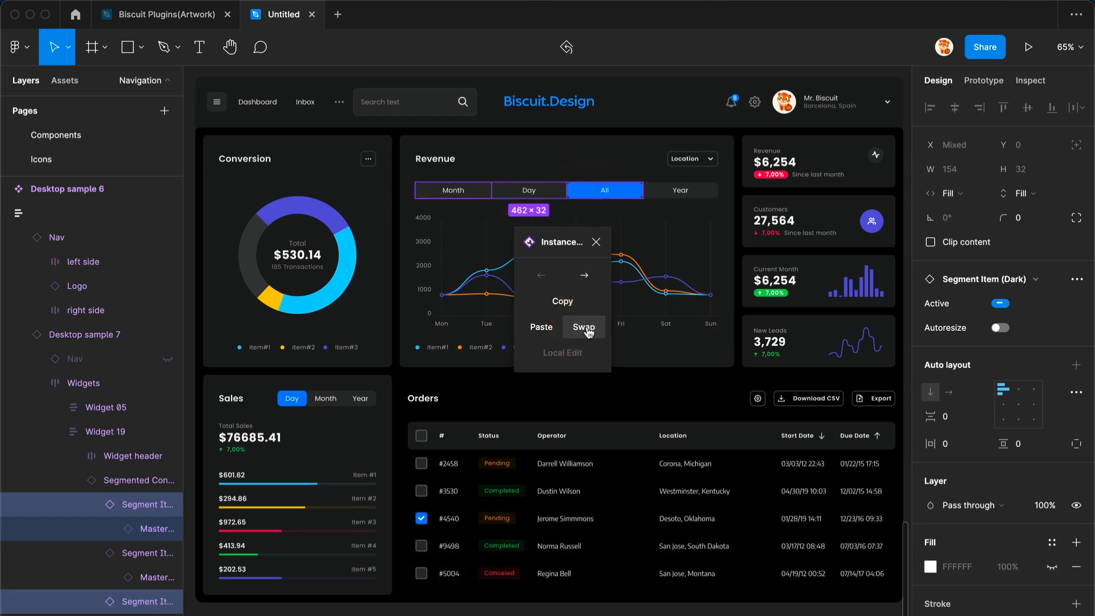
left_click(587, 330)
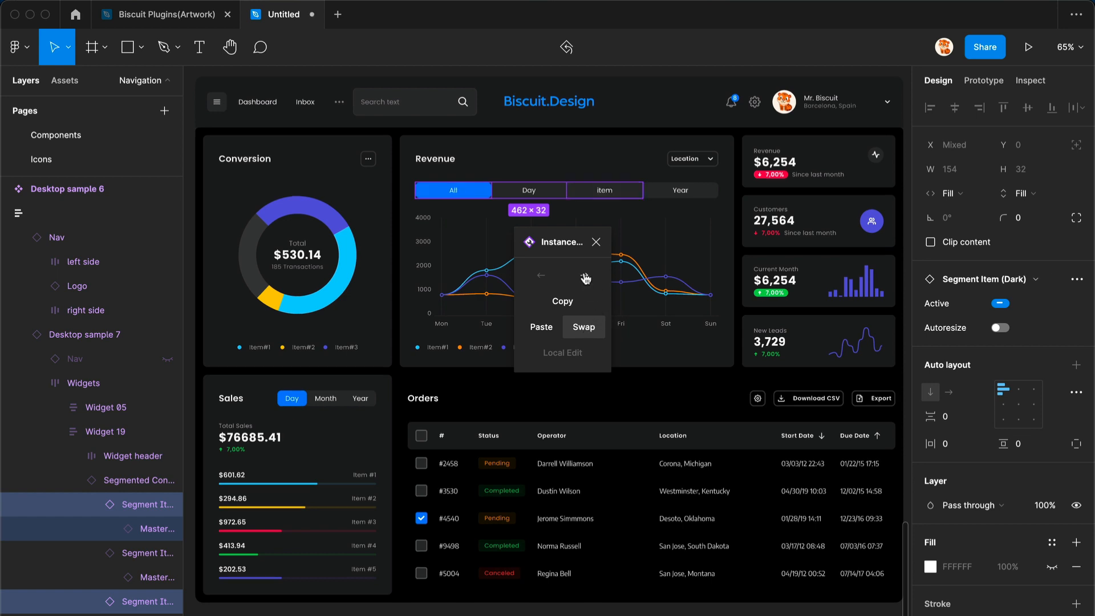
- Reselect the All and Month segment items and swap them back and forth again
left_click(453, 194)
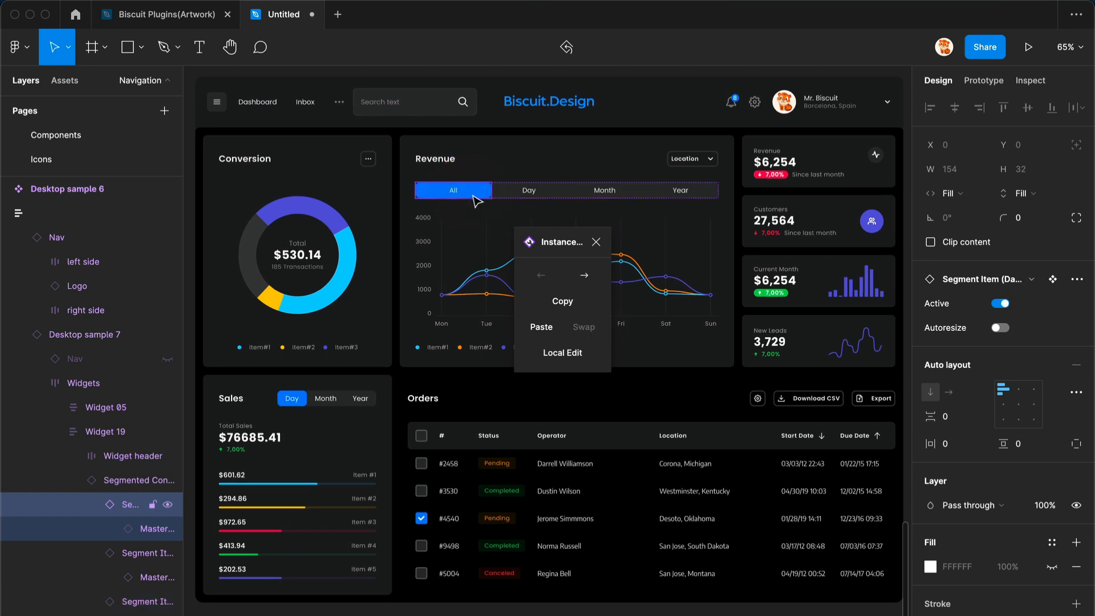
left_click(603, 197, "shift")
key("alt")
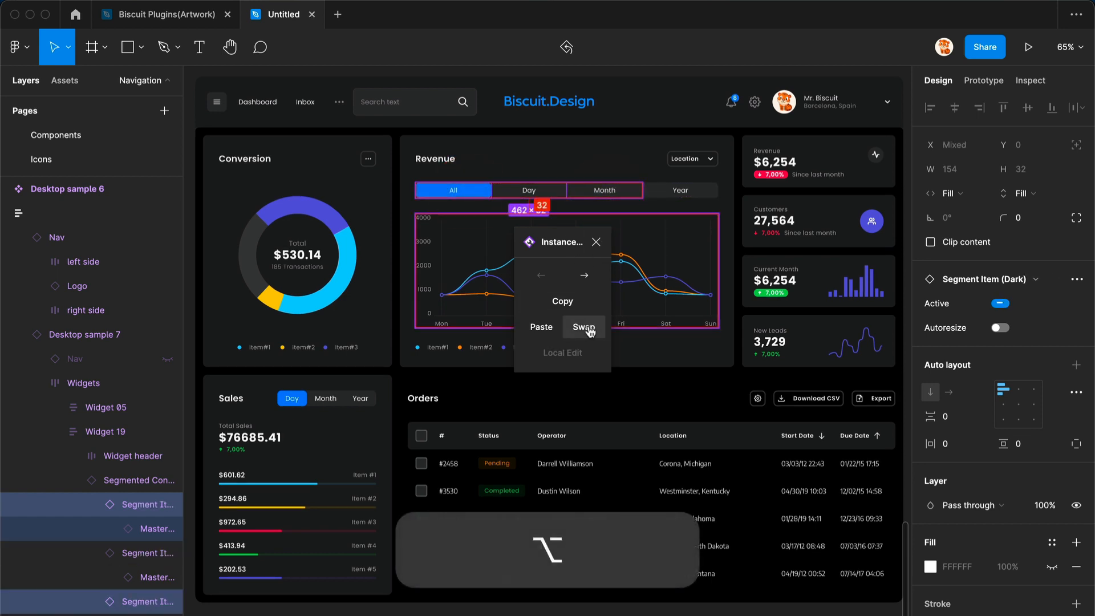
left_click(589, 332)
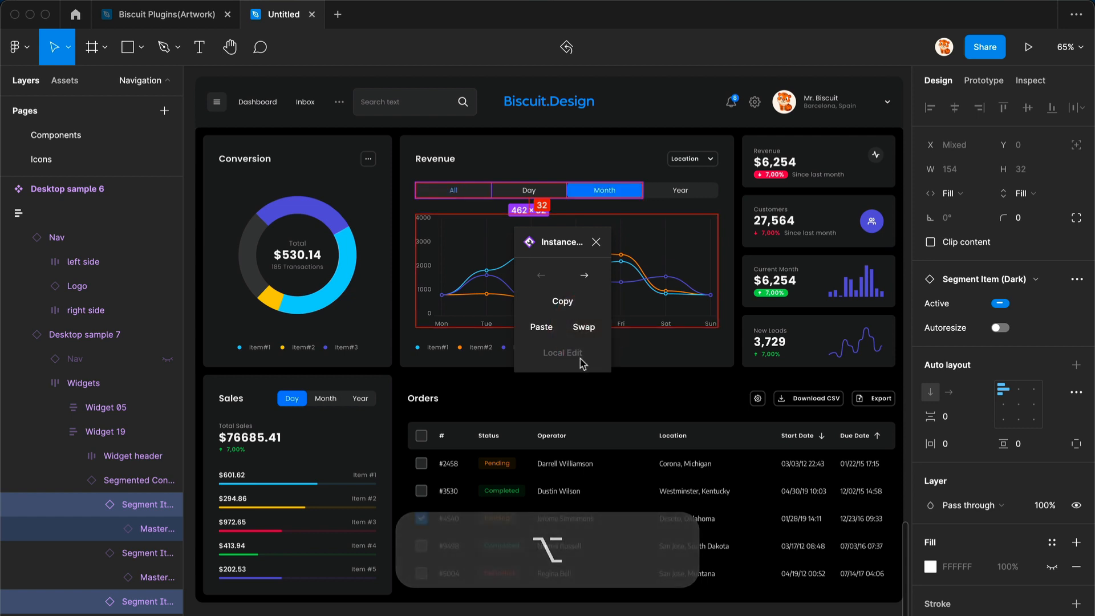
left_click(587, 333)
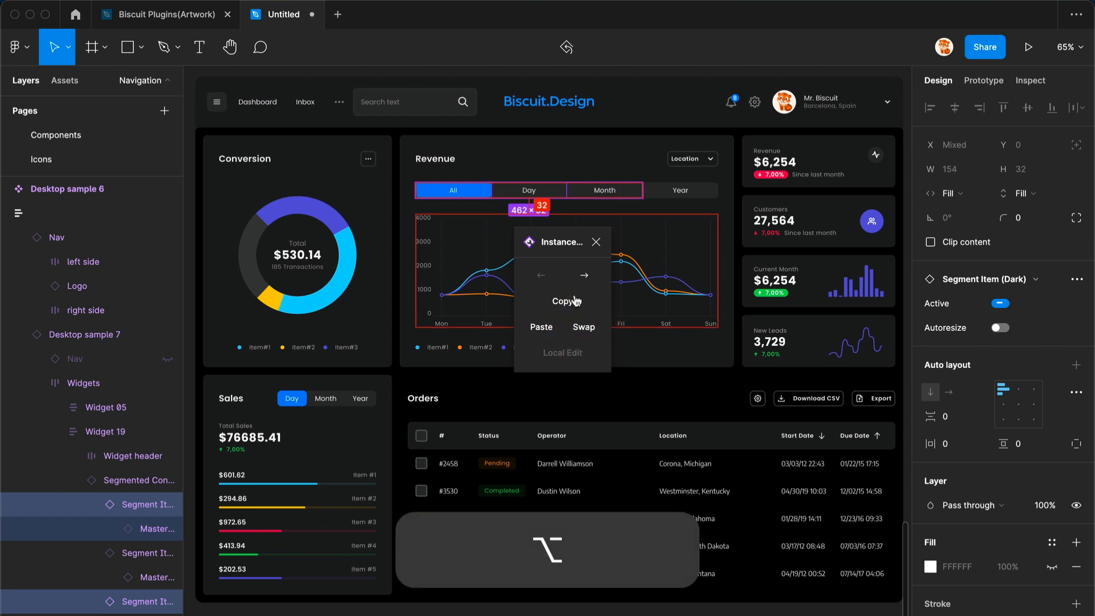
- Swap the All and Day segment items and undo the last three changes
left_click(466, 189)
left_click(534, 190, "shift")
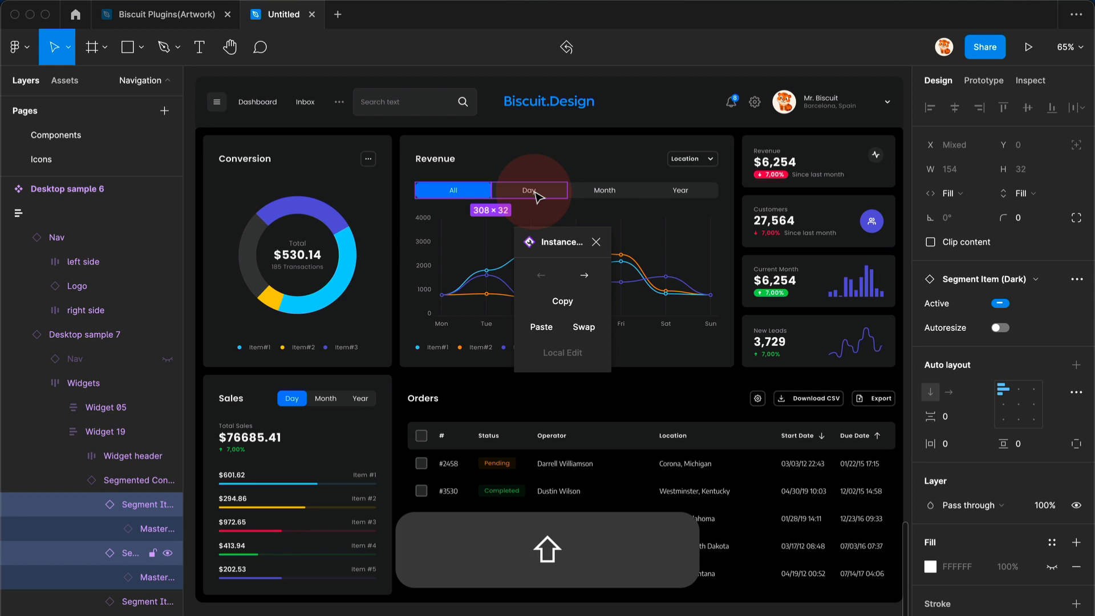
left_click(586, 326, "alt+shift")
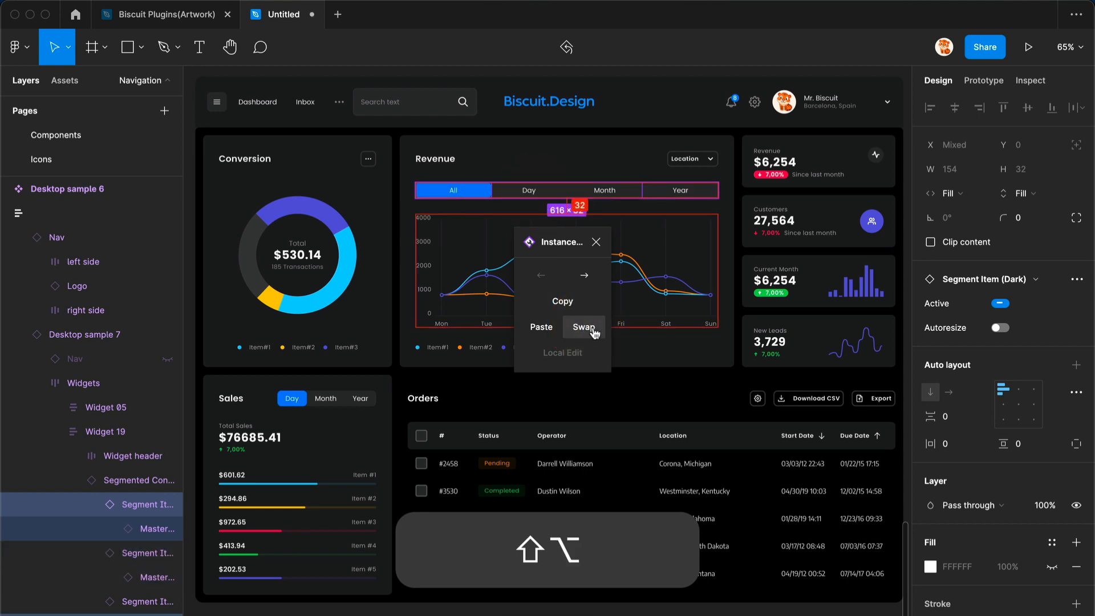
key("super+z")
key("super+z")
key("super+z")
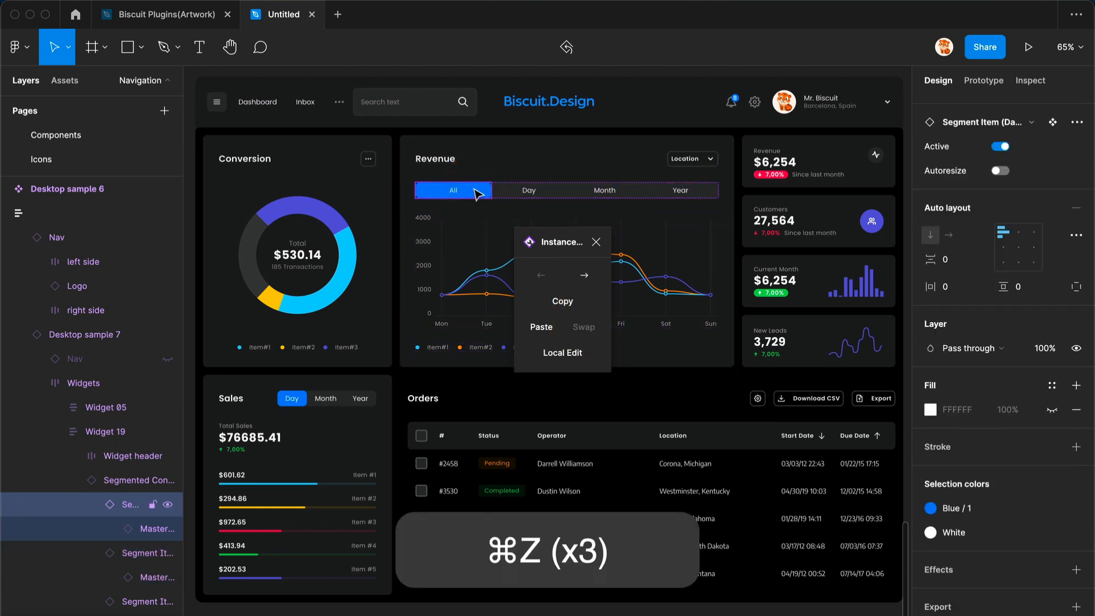
- Move the selected All segment item two positions to the right with Instance Utils
key("alt")
key("alt")
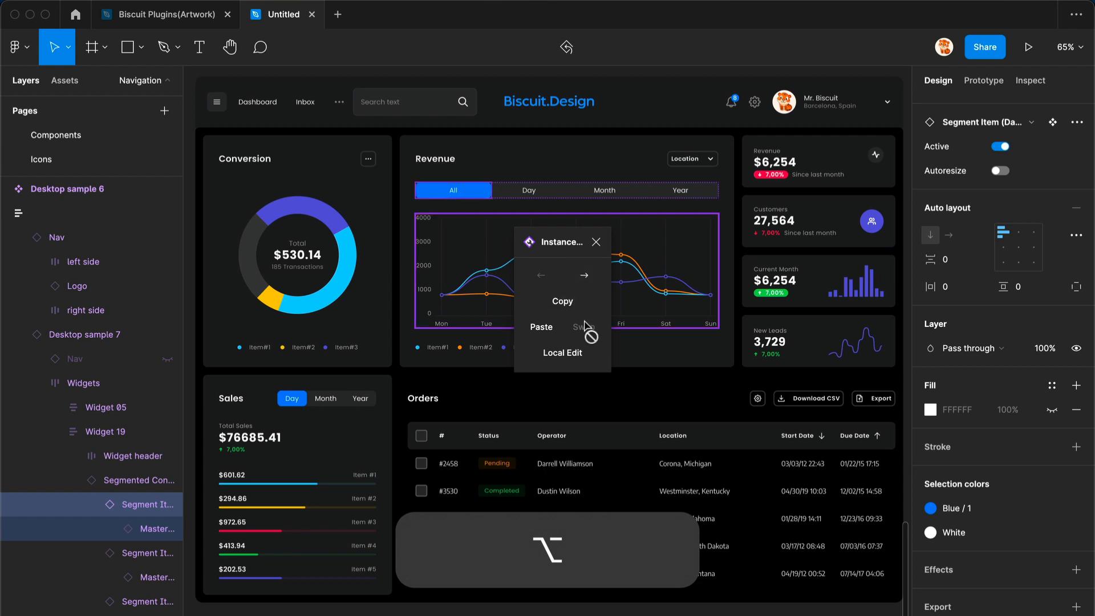
left_click(589, 276)
left_click(587, 276, "alt")
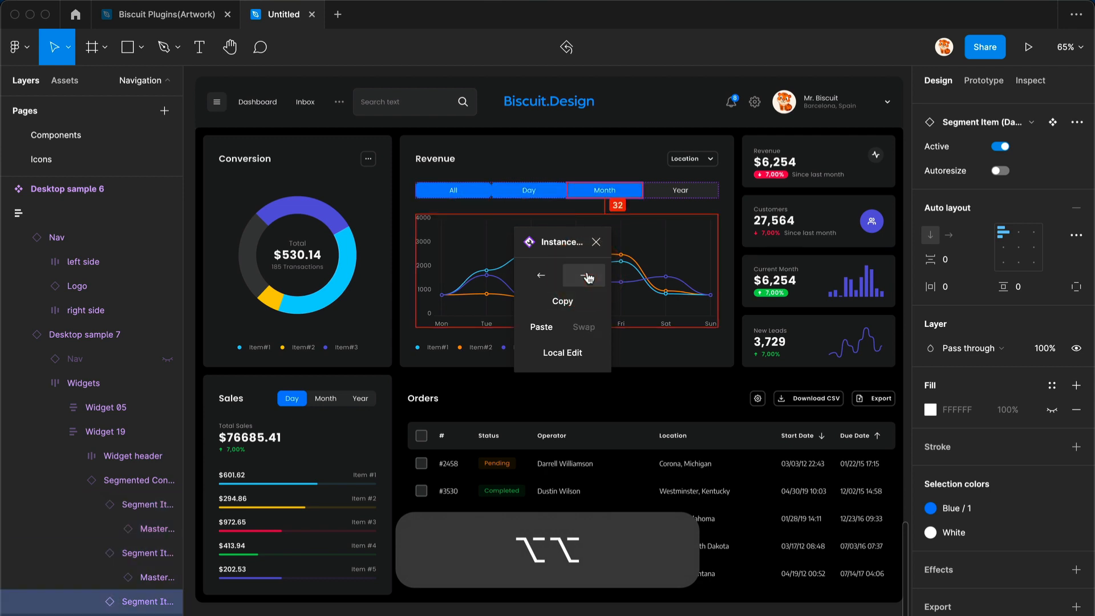
- Select the Year segment item and move it two positions to the left
left_click(677, 191)
left_click(536, 276, "alt")
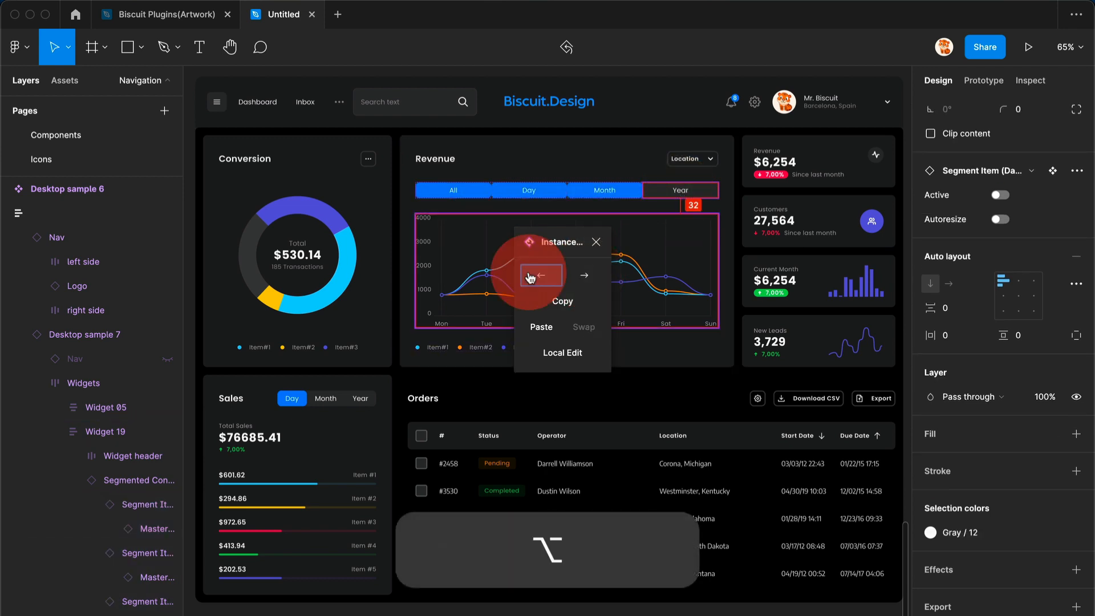
left_click(535, 278, "alt")
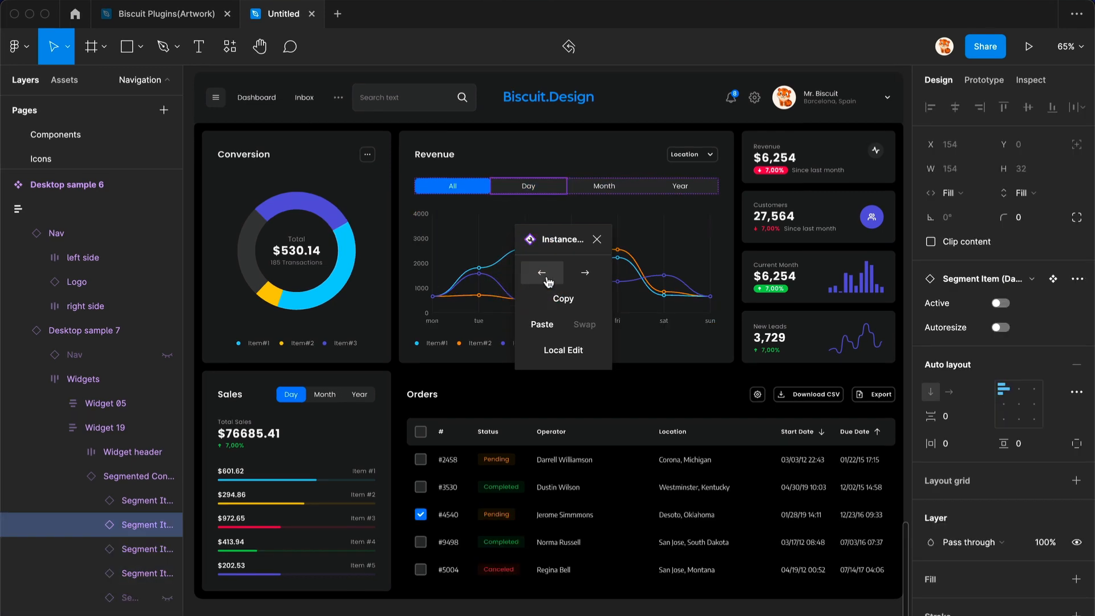
- Copy the Location button from the Revenue widget header with Instance Utils
left_click(686, 156, "super")
key("shift+Return")
key("shift+Return")
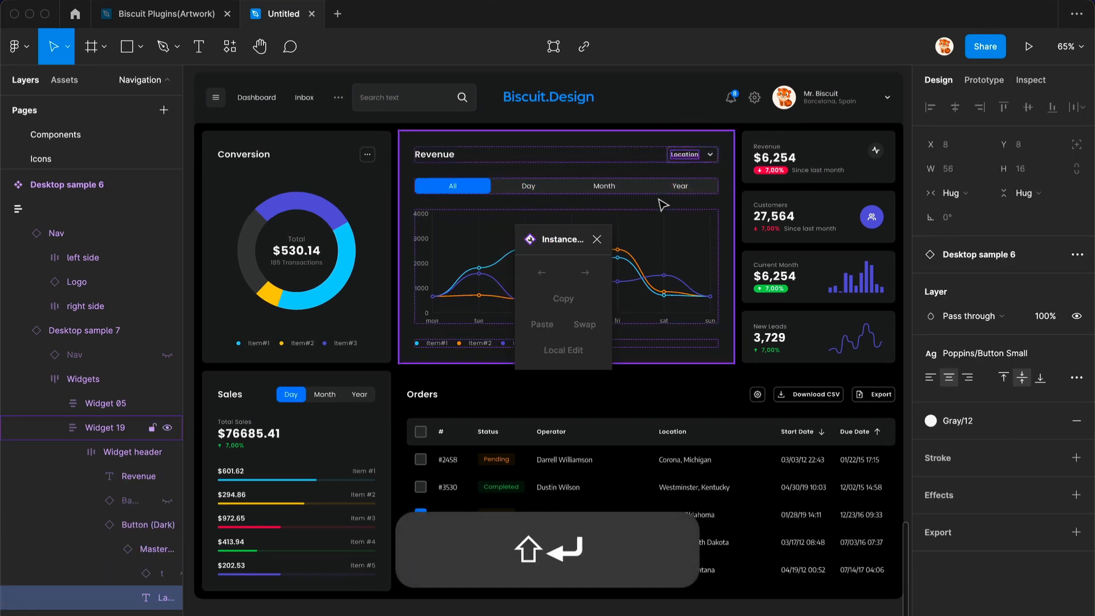
left_click(563, 299)
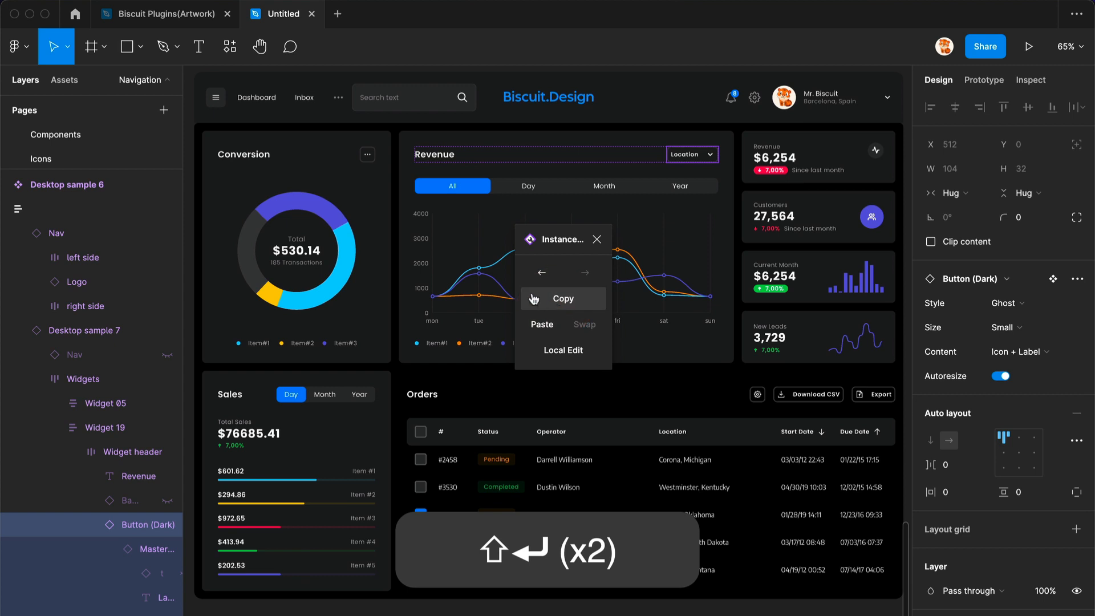
- Paste the copied button onto the Conversion widget's menu button with Instance Utils
left_click(367, 155, "super")
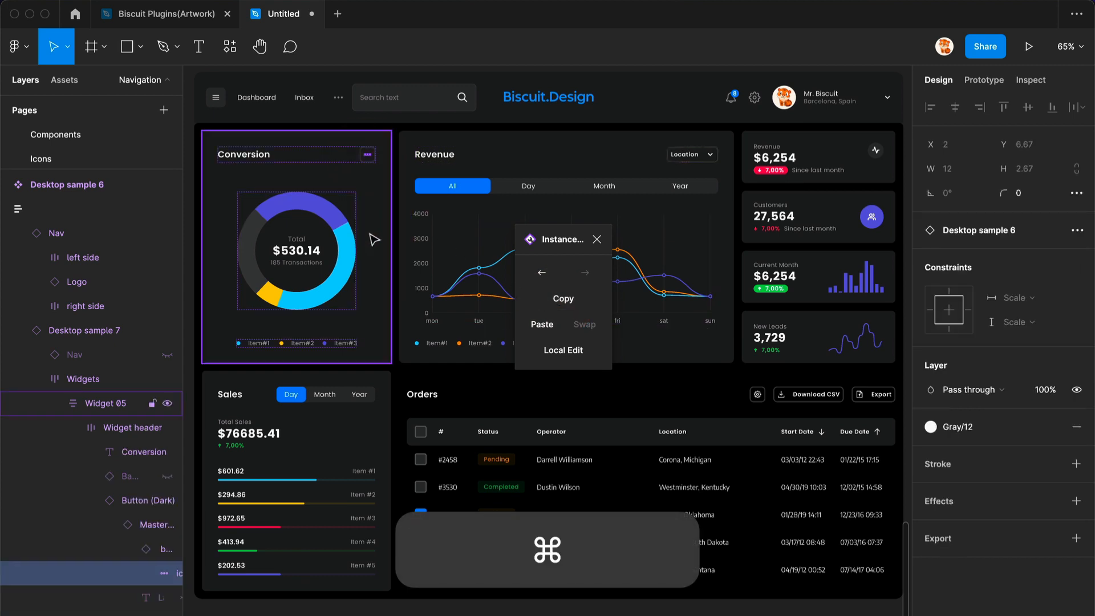
key("shift+Return")
key("shift+Return")
key("shift+Return")
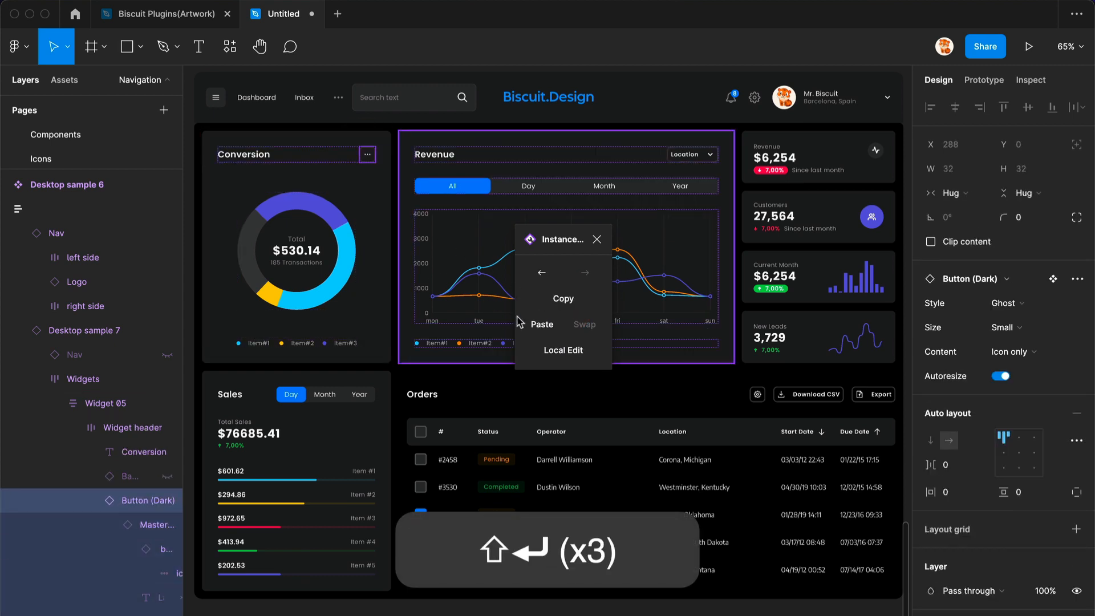
left_click(536, 326, "alt")
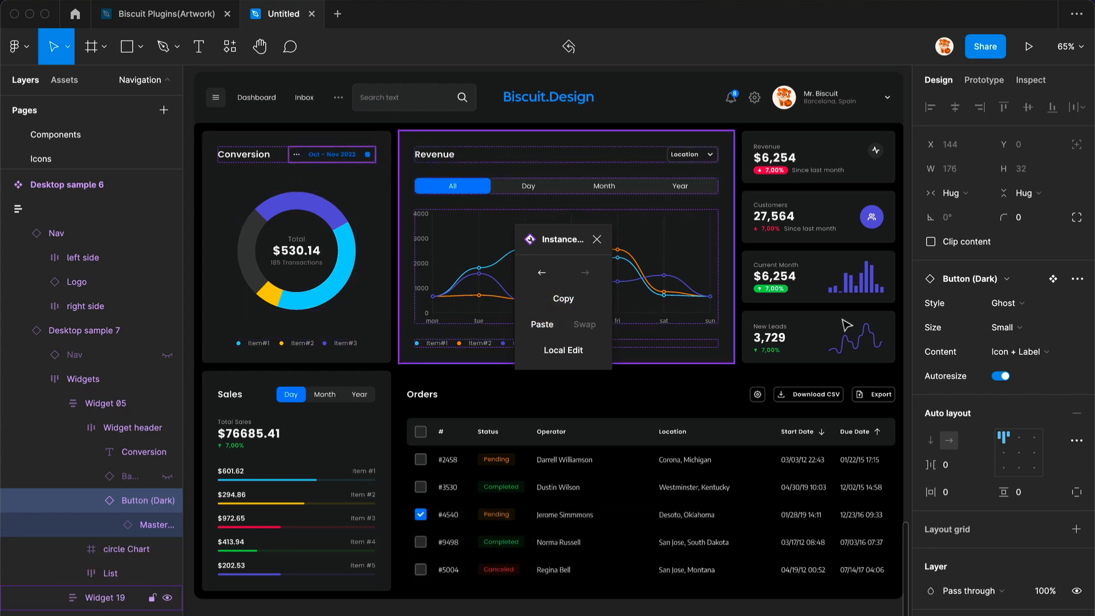
- Inspect the main Button (Dark) component and return to the pasted instance on the dashboard
left_click(1054, 280)
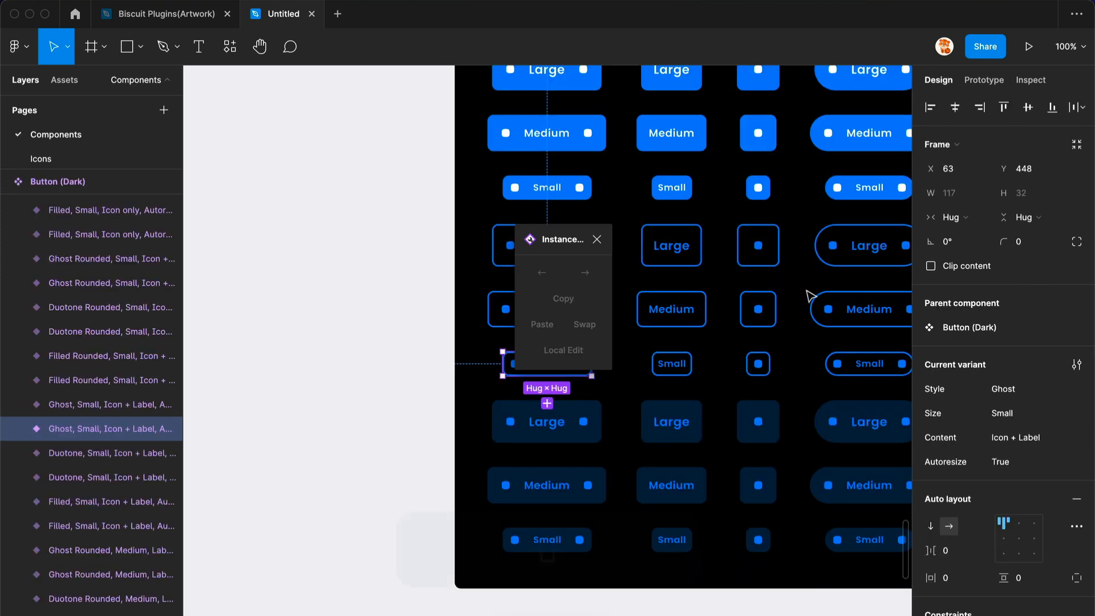
key("shift")
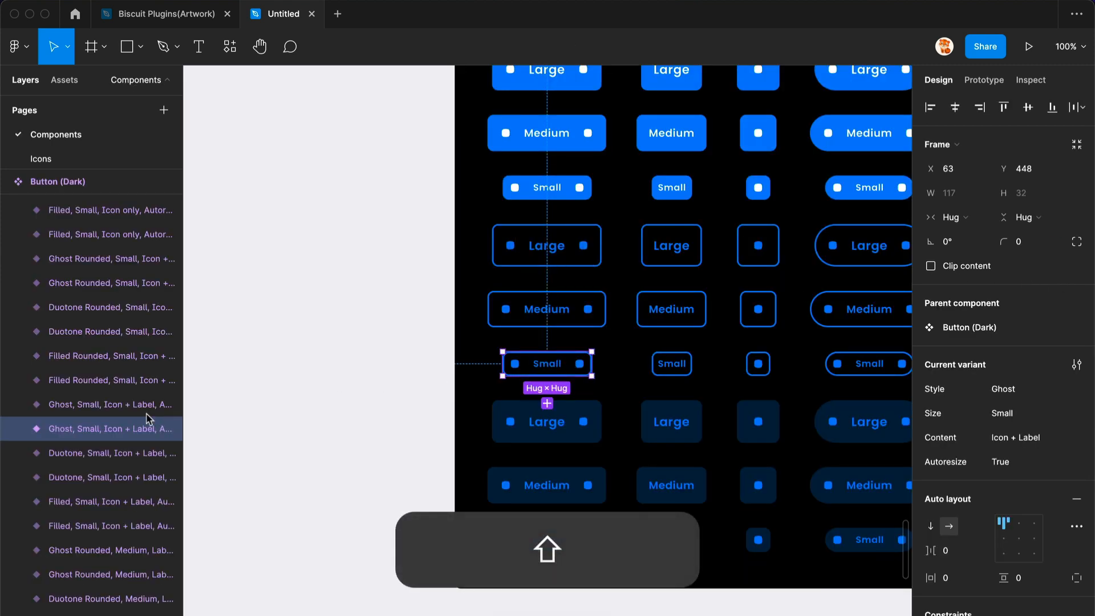
left_click(23, 430)
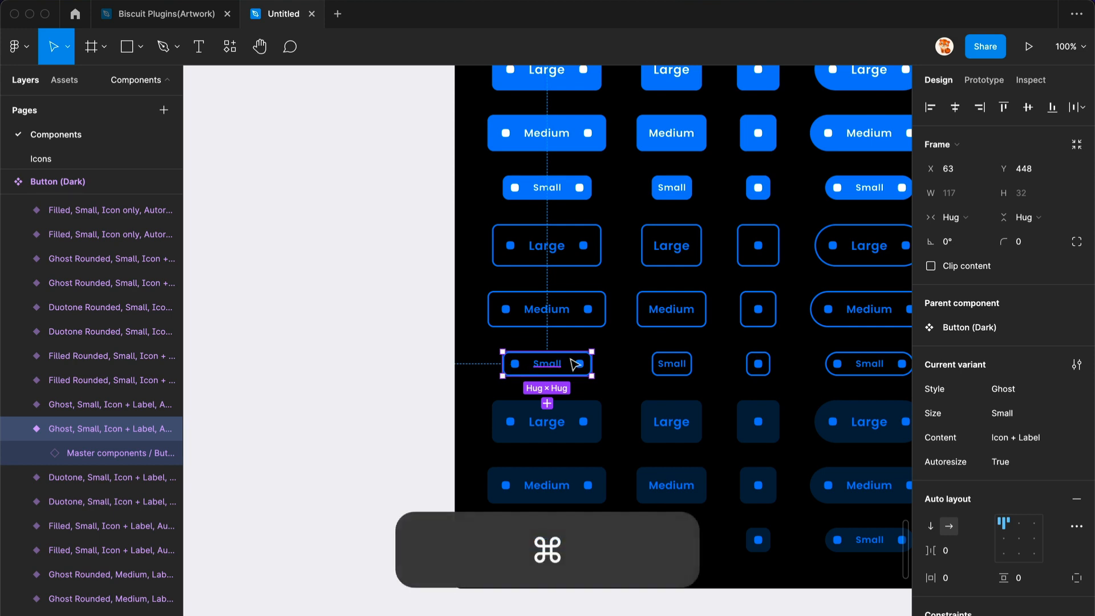
left_click(548, 367)
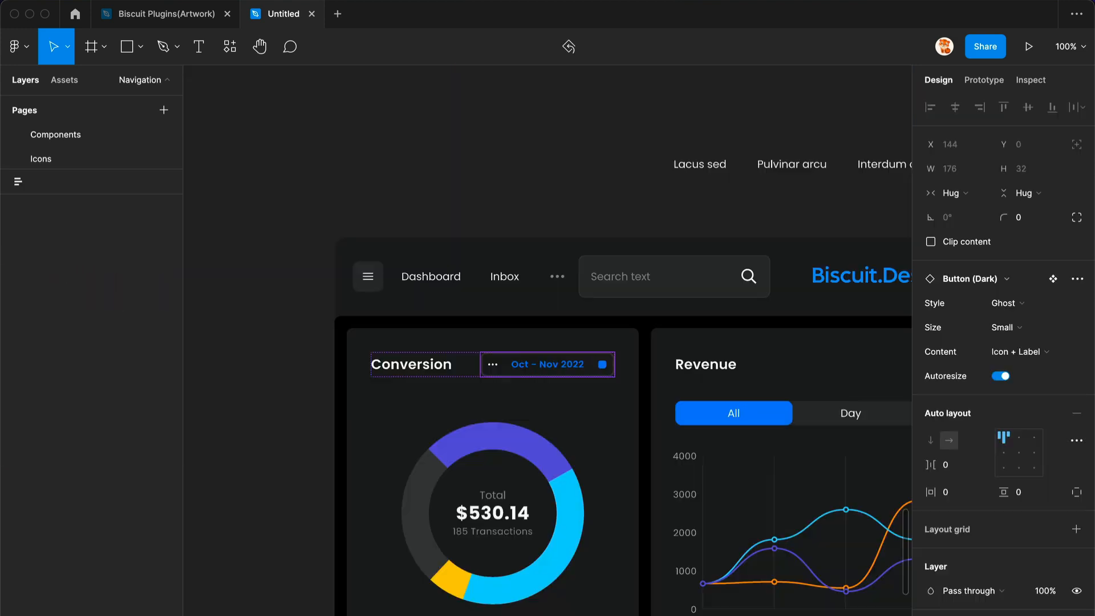
key("Return")
left_click(483, 242)
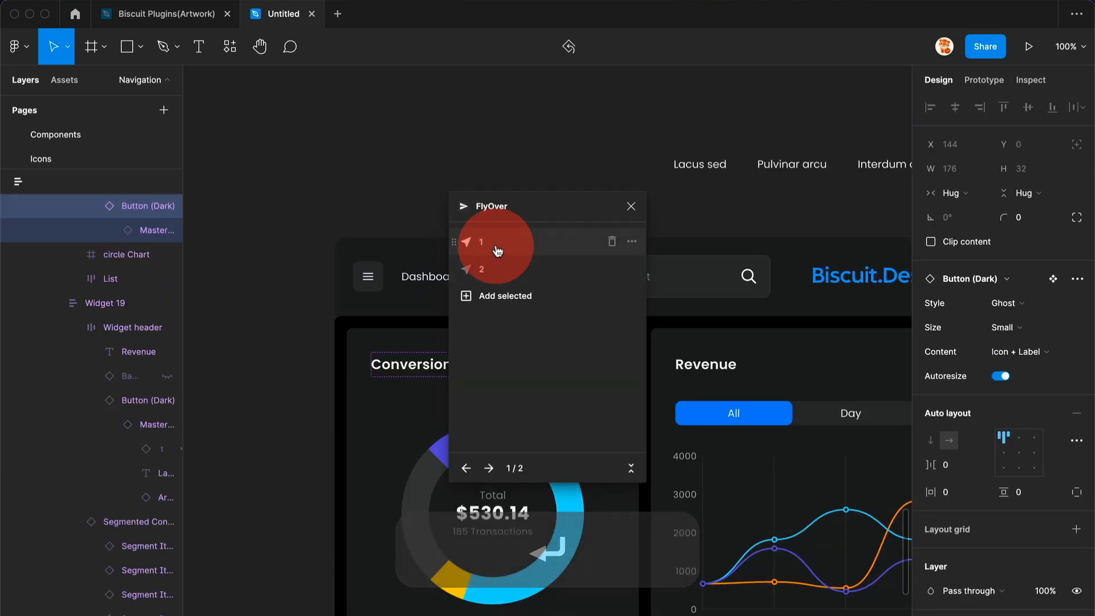
left_click(631, 206)
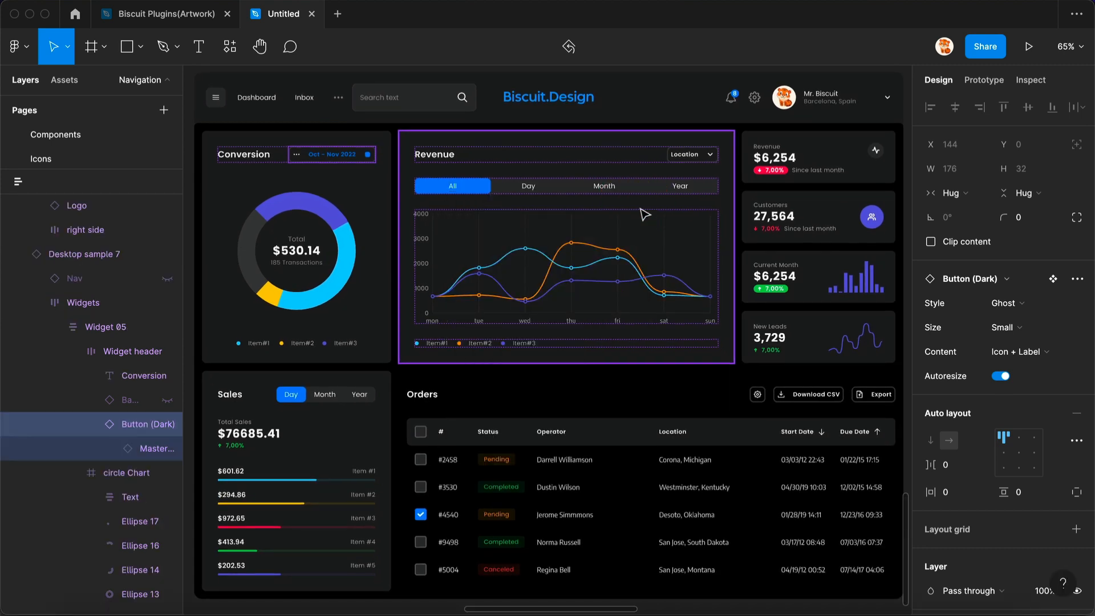
- Undo and redo the button paste
key("super+z")
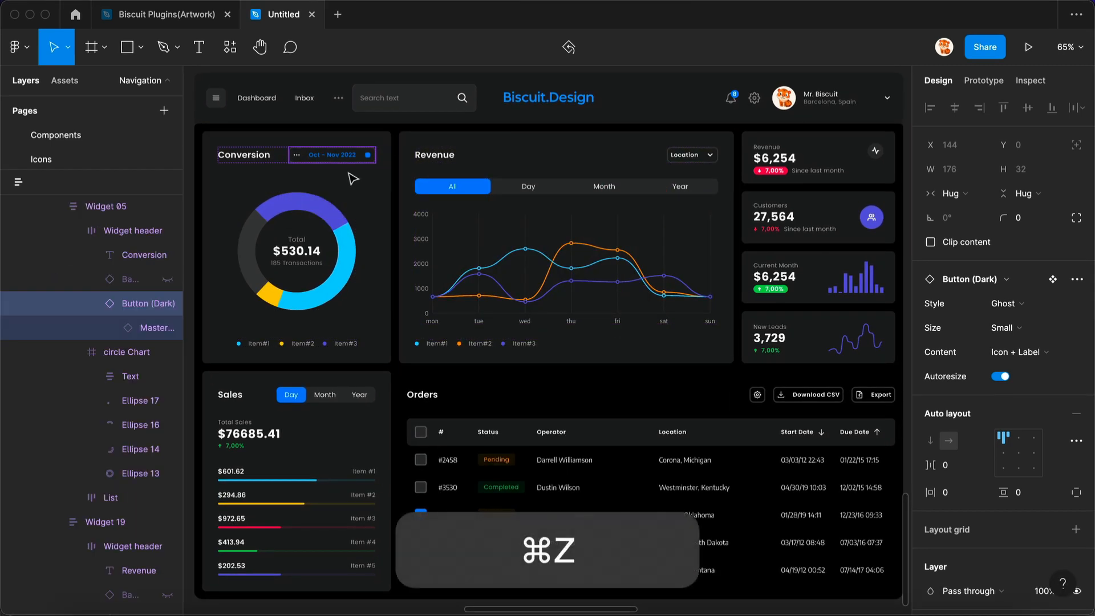
key("super+shift+z")
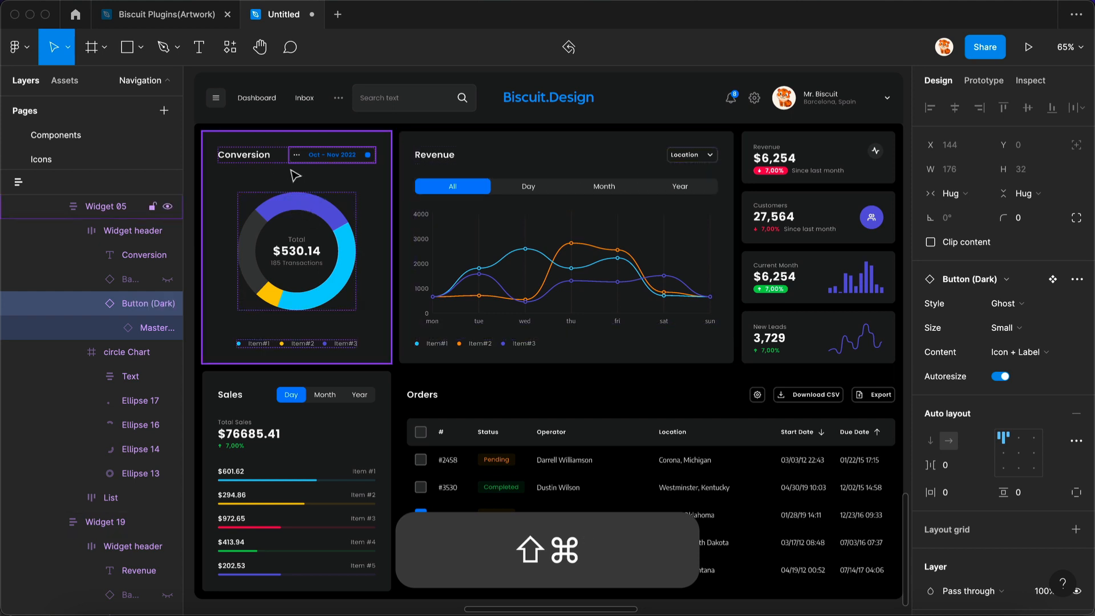
- Set the Revenue segmented control to 5 segments and undo the change
left_click(604, 197)
left_click(1024, 302)
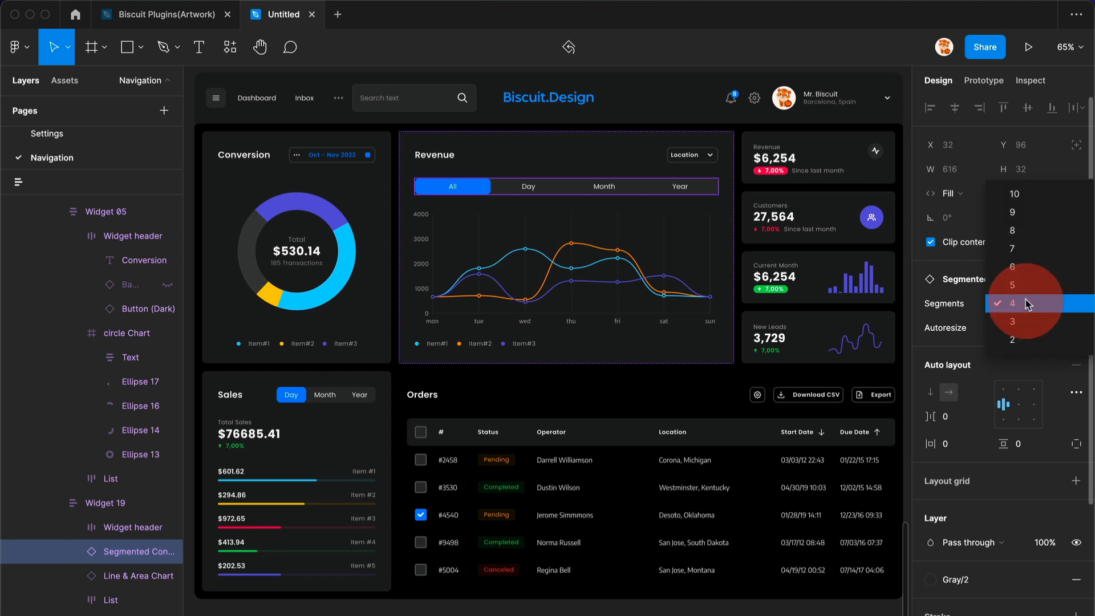
left_click(1020, 291)
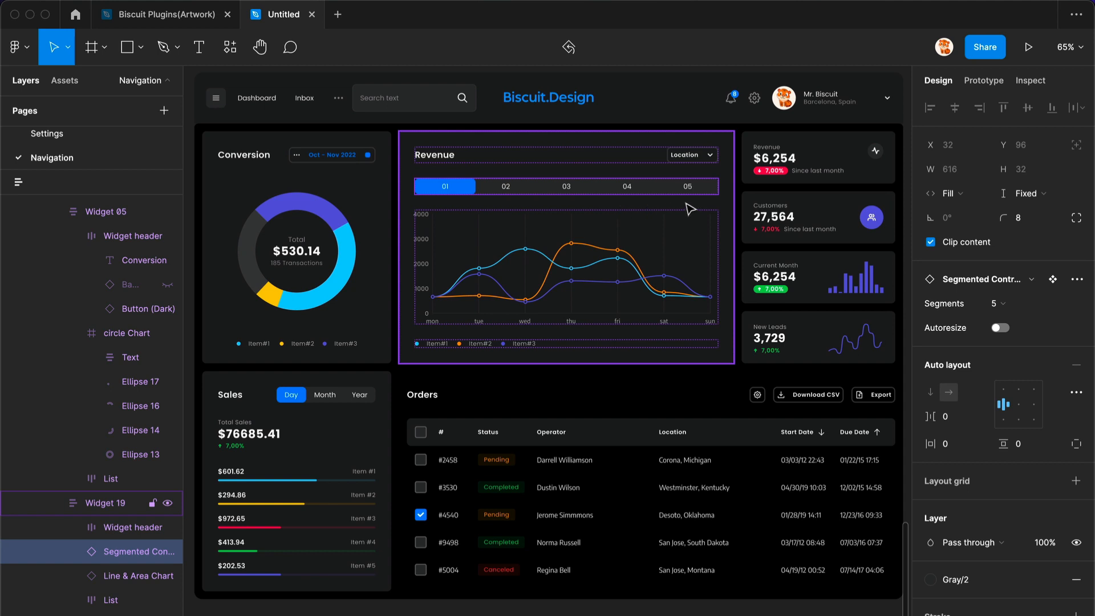
key("super+z")
key("super+z")
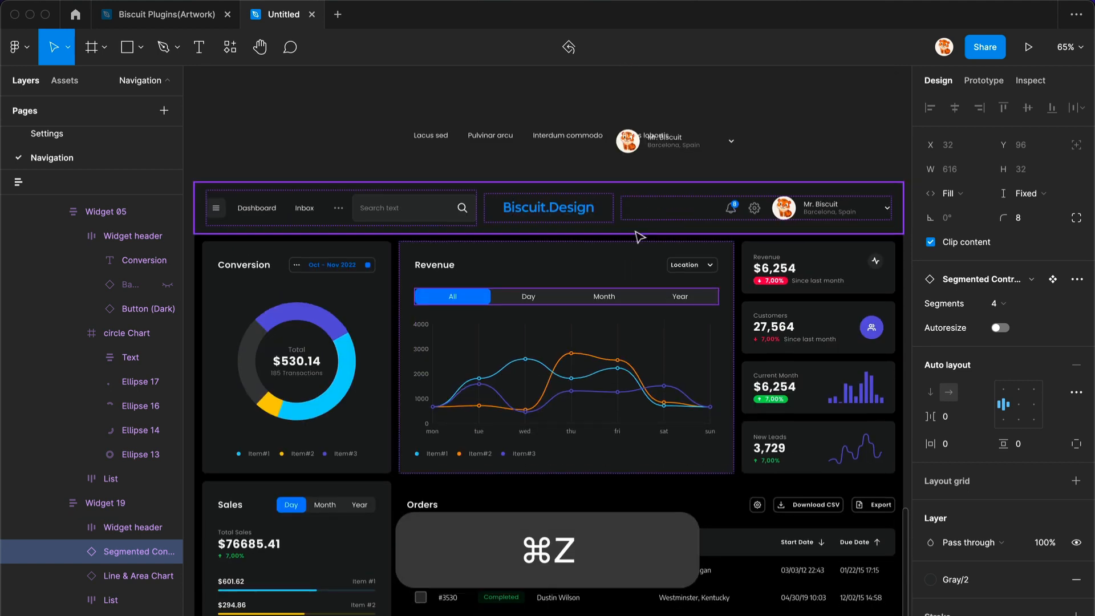
- Duplicate the Revenue segmented control above the dashboard and set the copy's width to 400
left_click(616, 209, "alt")
left_click_drag(618, 185, 609, 107)
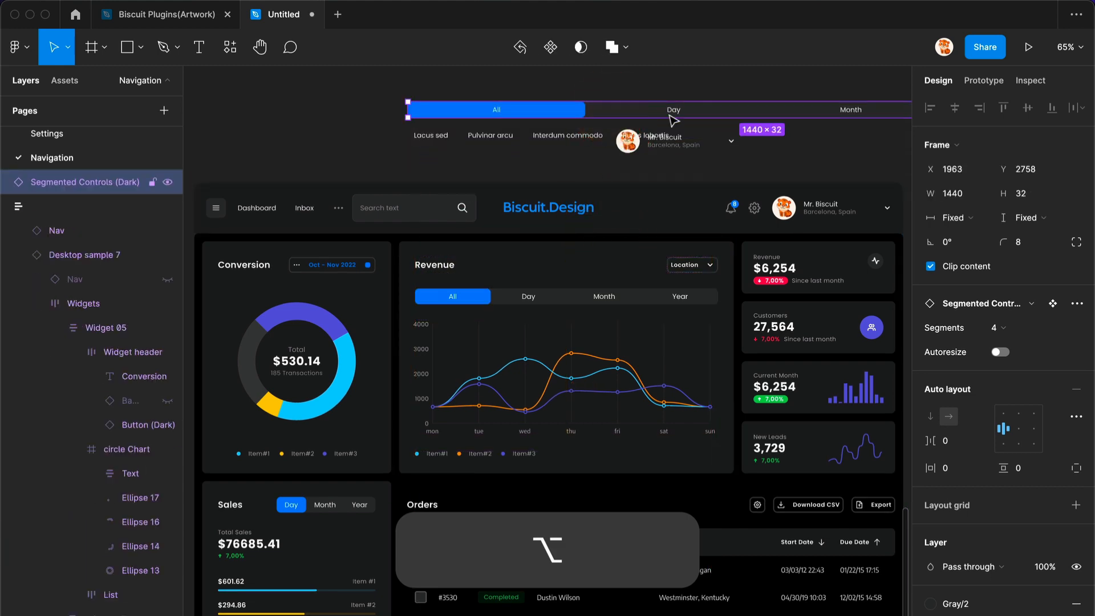
left_click(947, 196)
type("400")
key("Return")
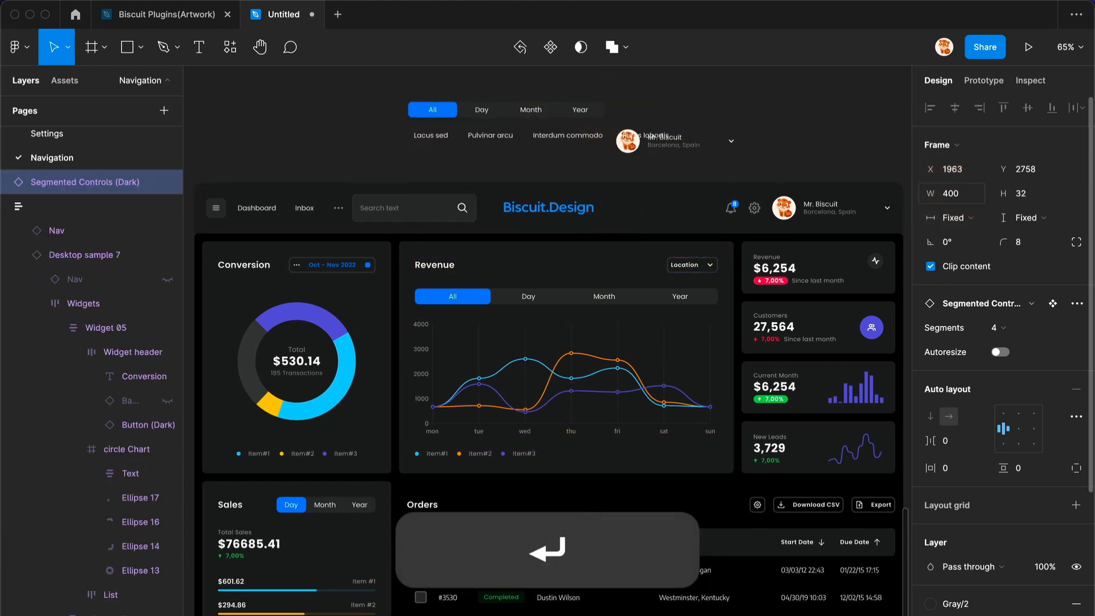
- Select the All, Day, Month and Year segment items in the duplicate and copy them with Instance Utils
double_click(520, 113)
left_click(485, 110, "shift")
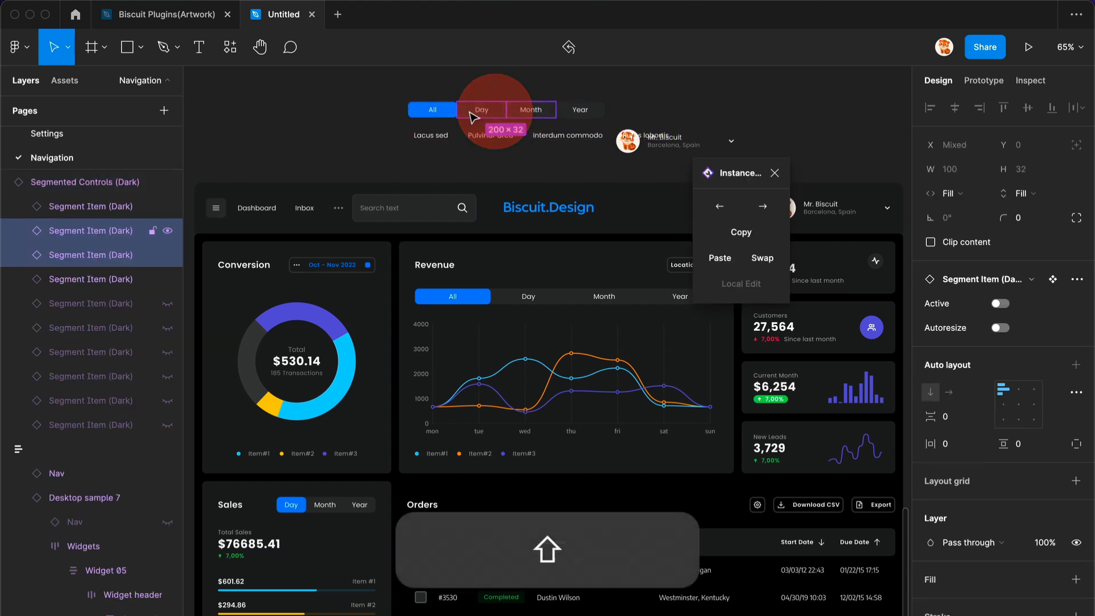
left_click(434, 110, "shift")
left_click(580, 110, "shift")
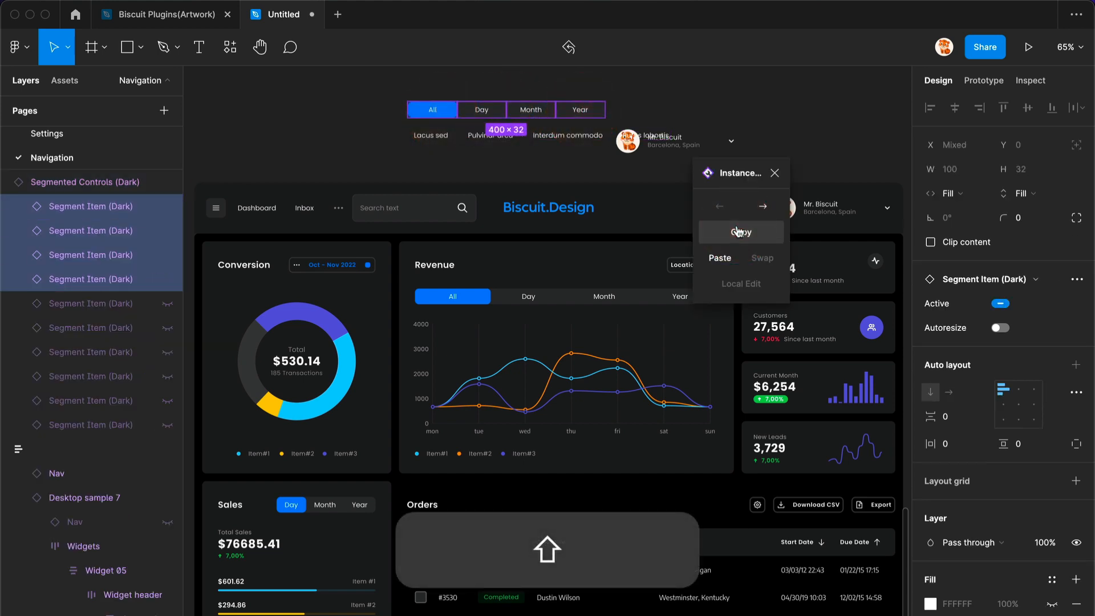
- Set the Revenue segmented control to 5 segments
left_click(640, 303, "super")
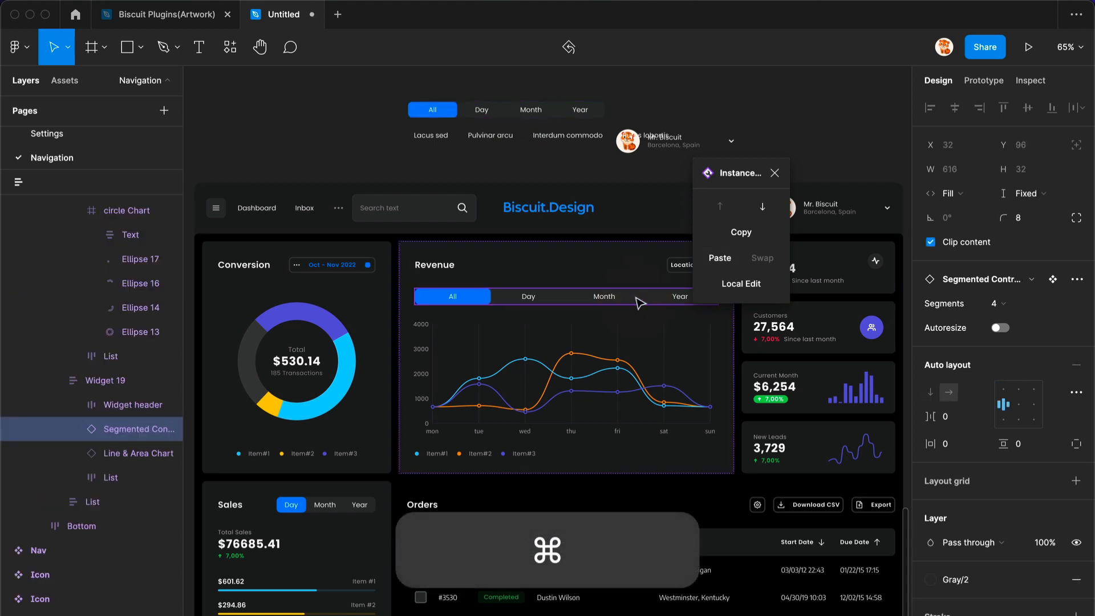
left_click(1003, 303)
left_click(1015, 289)
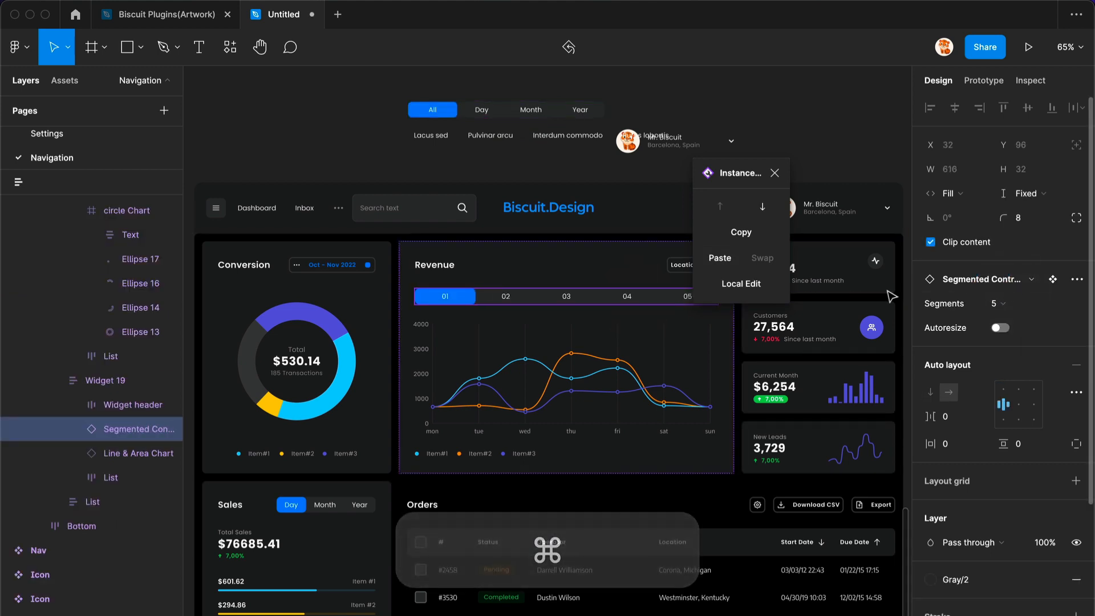
- Select segments 01, 02, 04 and 05 and paste the copied segment items onto them
double_click(675, 303, "super")
left_click(625, 299, "shift")
left_click(506, 298, "shift")
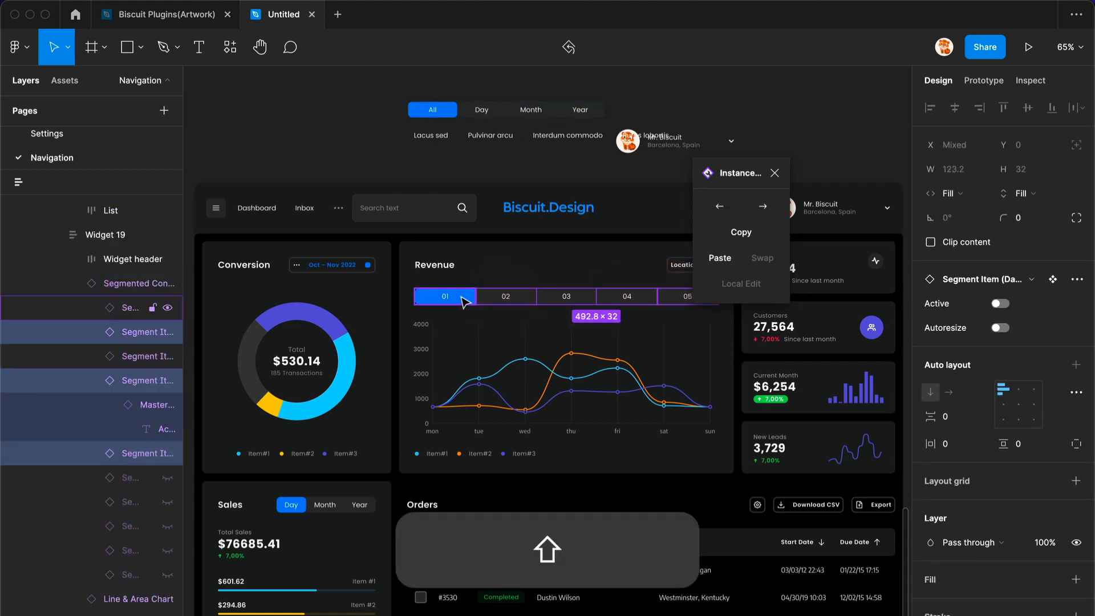
left_click(462, 297, "shift")
left_click(720, 258)
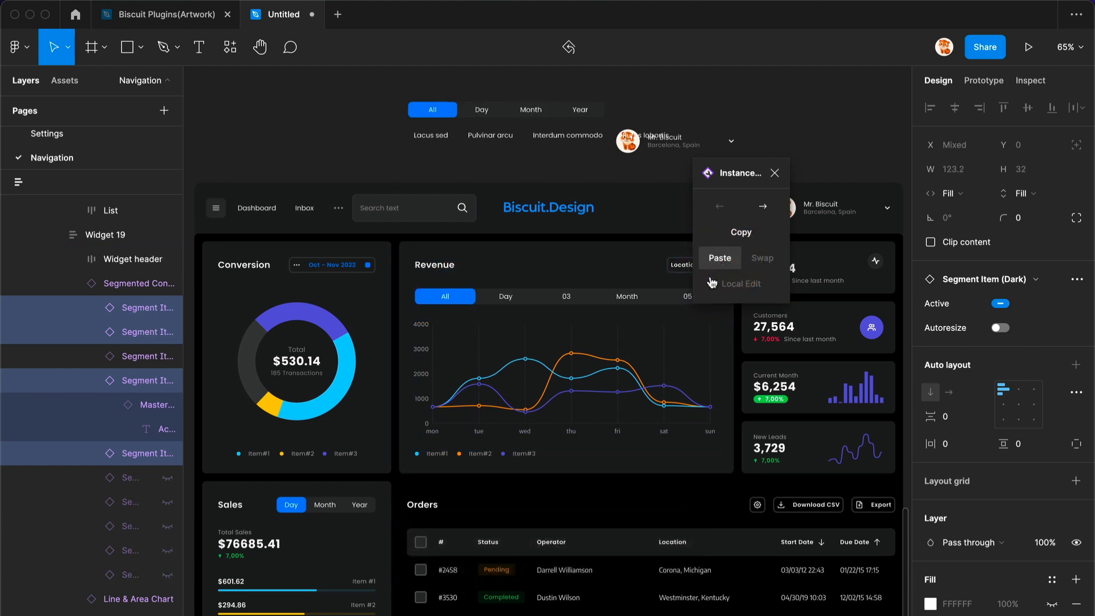
- Change the third segment's label to Week
left_click(567, 297, "super")
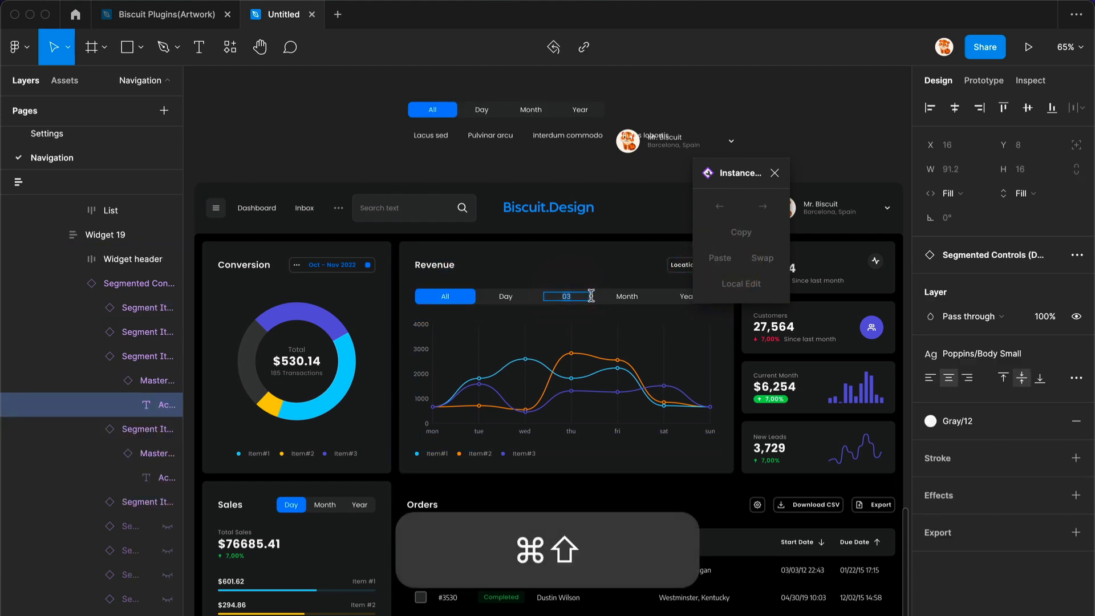
type("Week")
key("shift+Return")
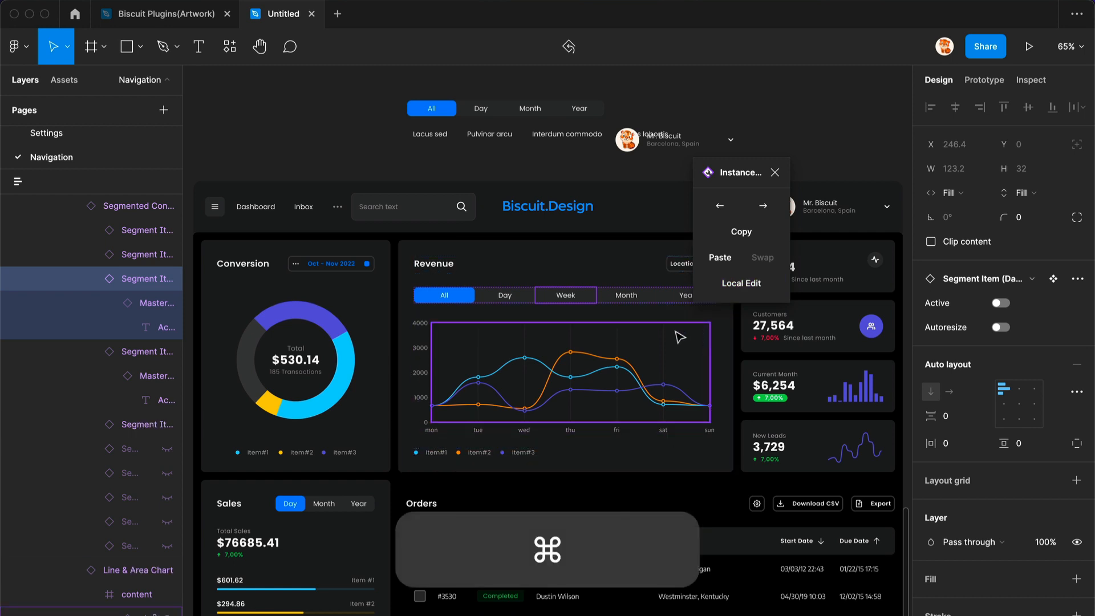
- Start a Local Edit on the Revenue chart and enter vector editing on the orange line
left_click(678, 335, "super")
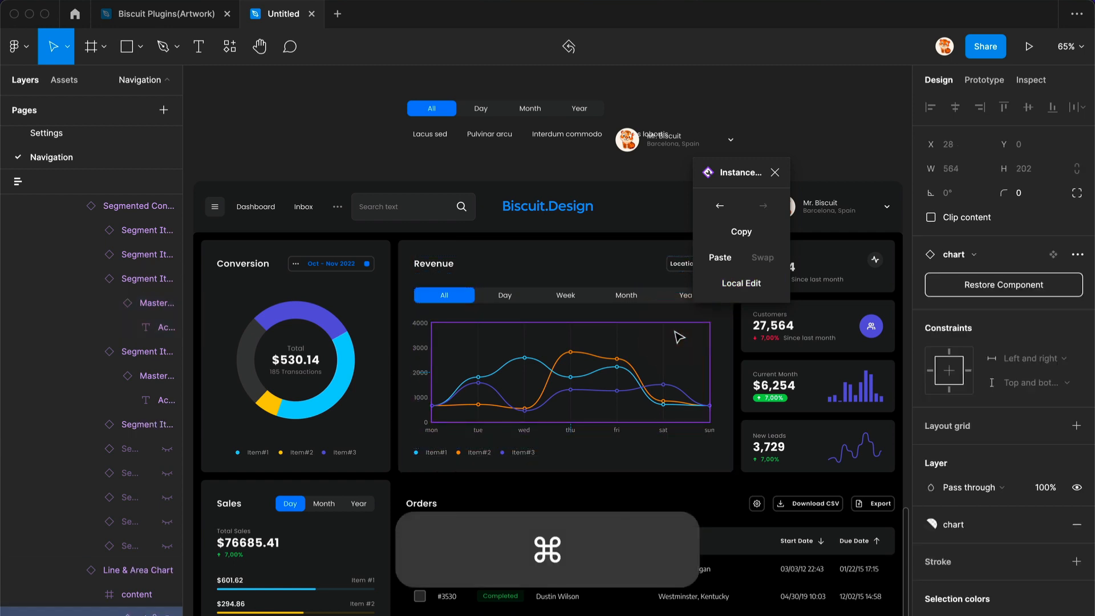
left_click(724, 290)
left_click(562, 377, "super")
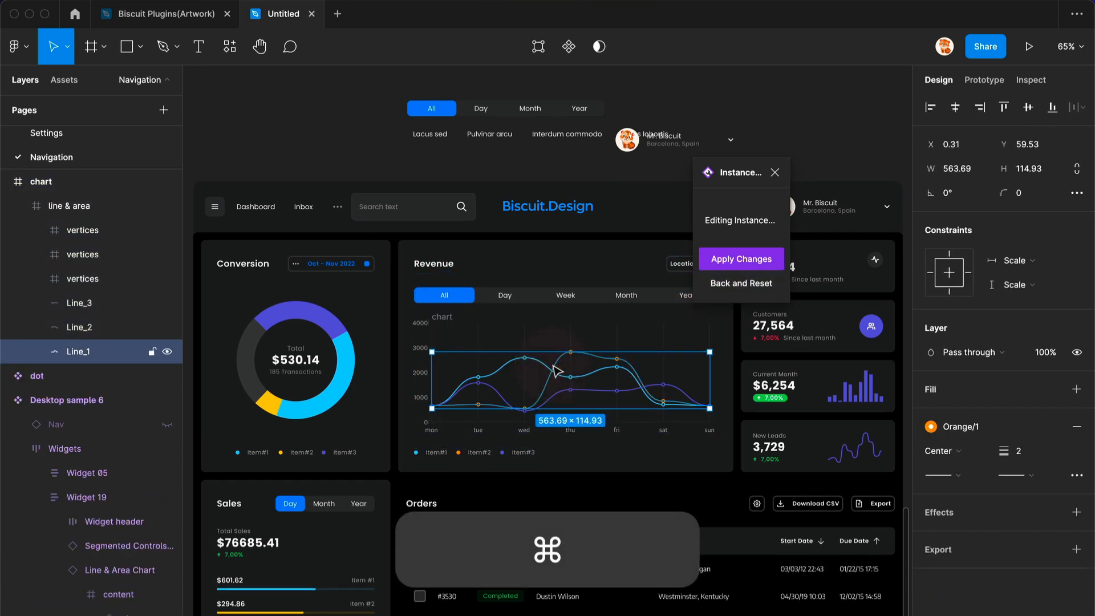
key("Return")
scroll(560, 378, "up", 5)
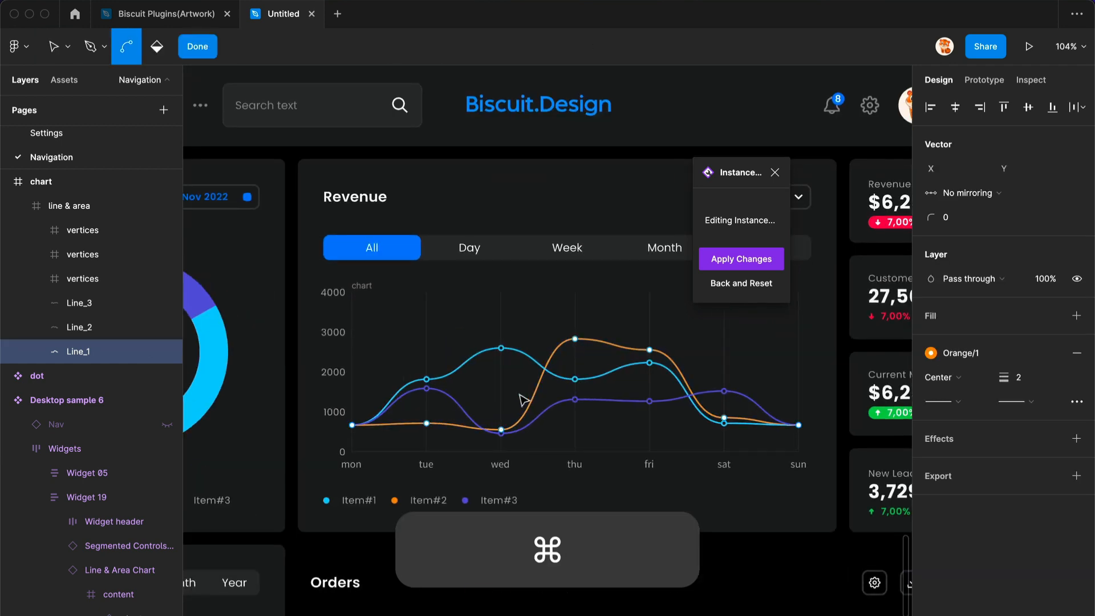
- Reshape the orange Line_1 curve by moving its vertices to new heights
left_click_drag(392, 371, 537, 462)
left_click_drag(502, 431, 501, 328)
left_click_drag(328, 382, 404, 459)
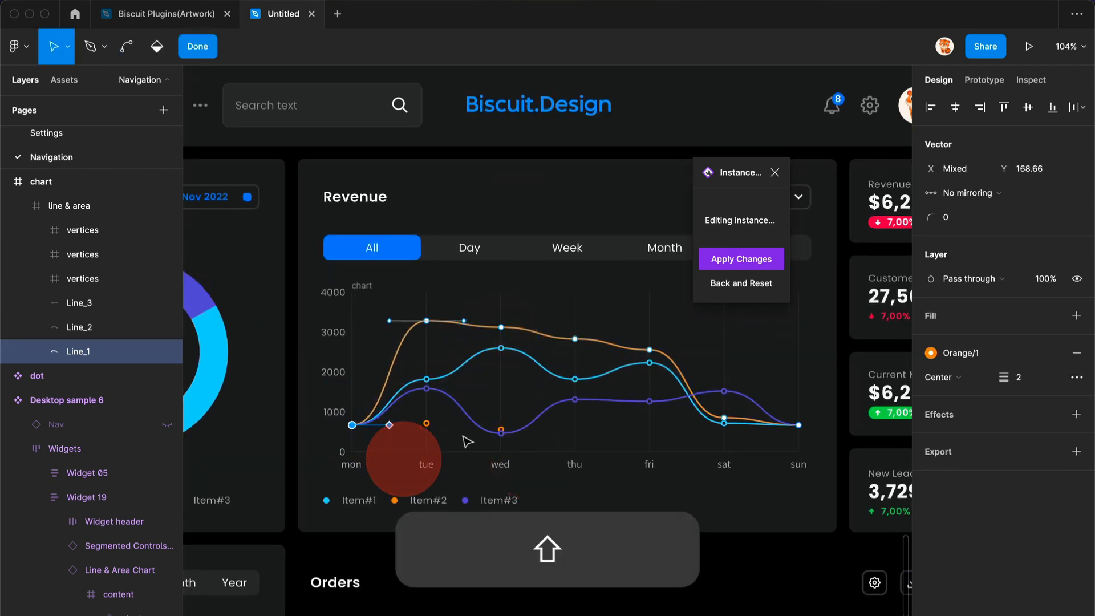
left_click_drag(1008, 171, 923, 226)
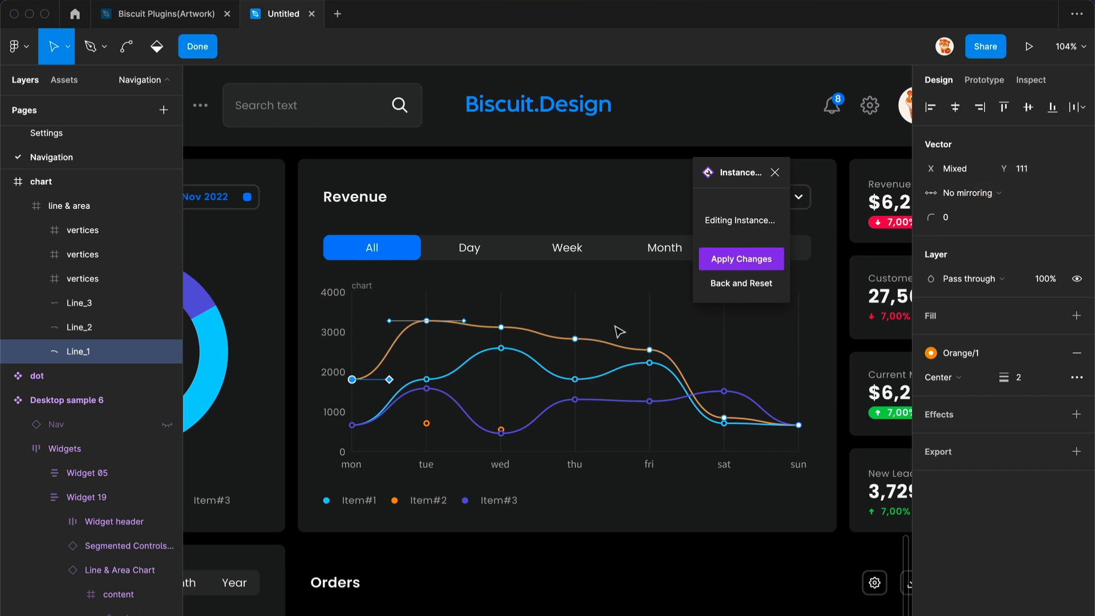
left_click_drag(616, 327, 728, 384)
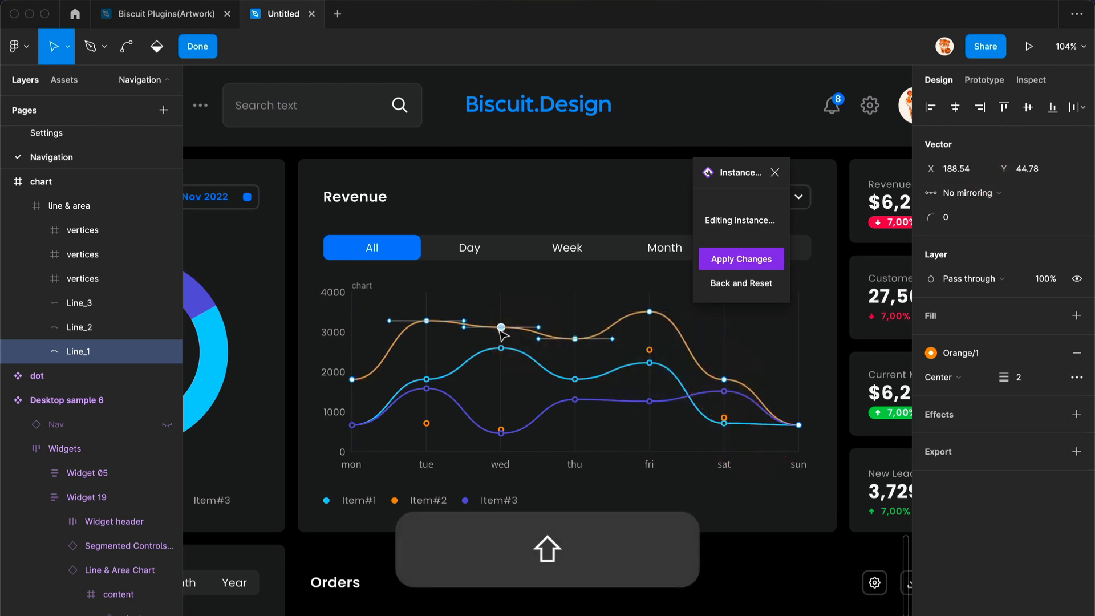
left_click_drag(501, 327, 501, 387)
- Edit the teal Line_2 curve by dragging its Wednesday vertex lower
left_click(114, 328)
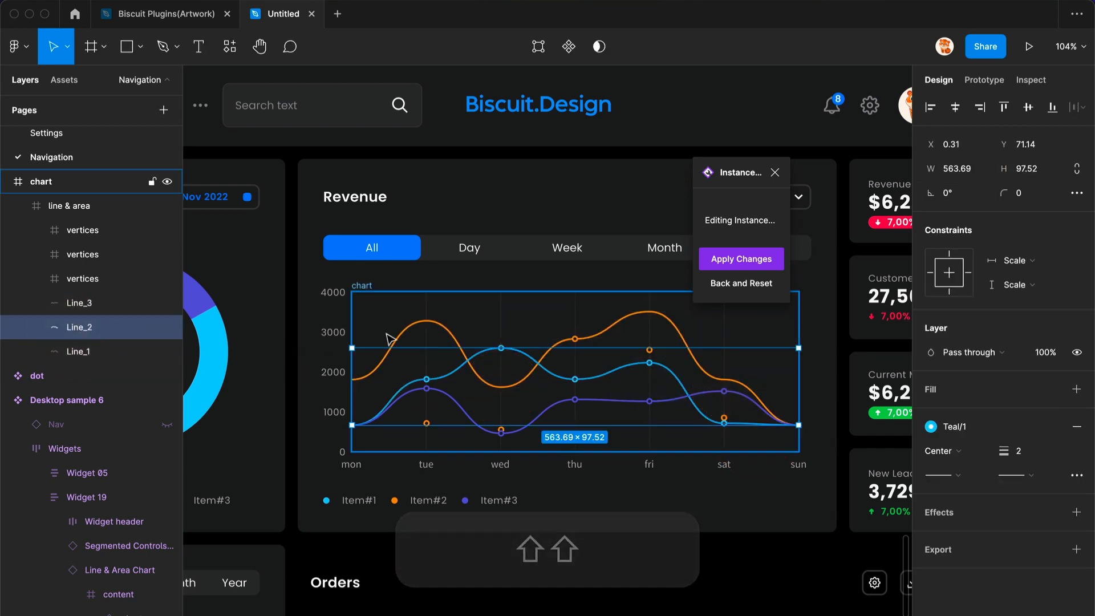
key("Return")
left_click_drag(501, 348, 558, 388)
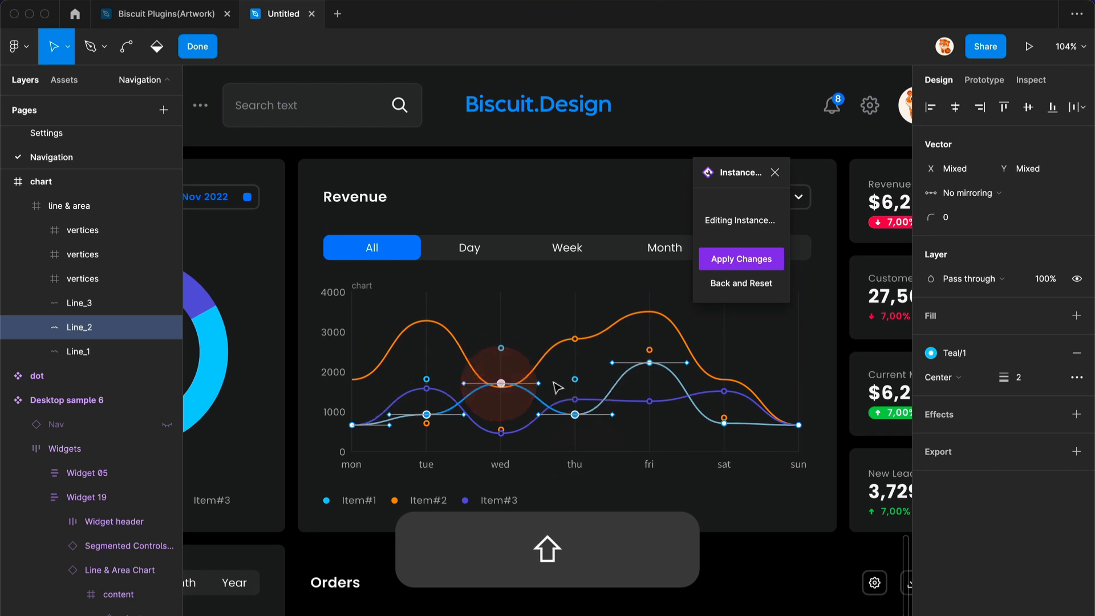
- Enter vector editing on the indigo Line_3 curve and reshape it by moving its vertices to new heights
left_click(114, 303)
key("Return")
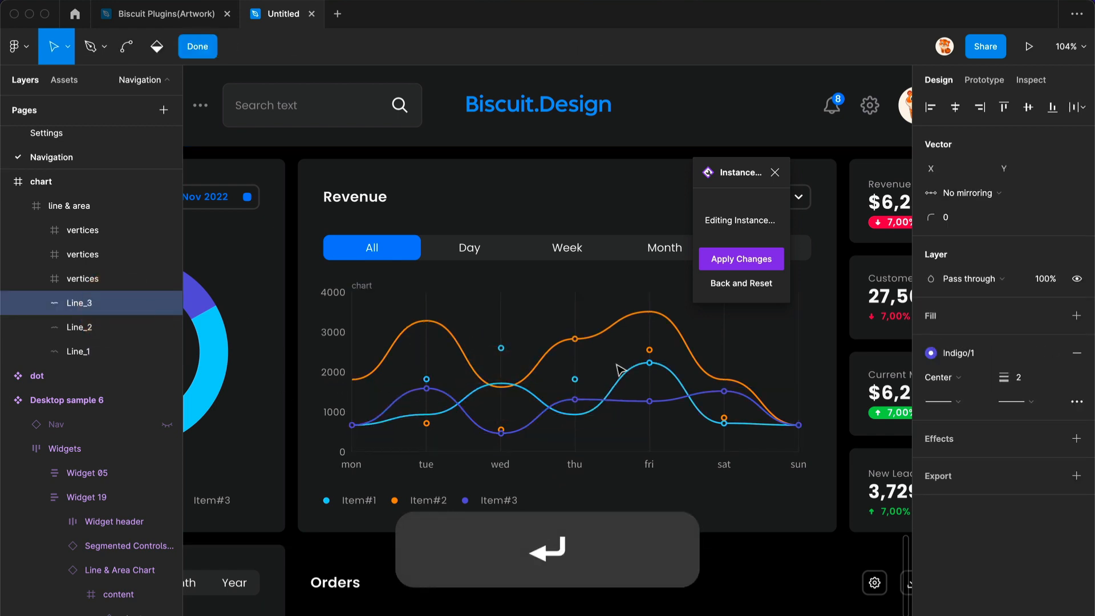
left_click_drag(399, 362, 576, 453)
left_click_drag(575, 399, 575, 367)
left_click_drag(289, 388, 375, 455)
left_click_drag(1006, 169, 979, 170)
left_click_drag(707, 378, 822, 454)
left_click_drag(724, 392, 723, 355)
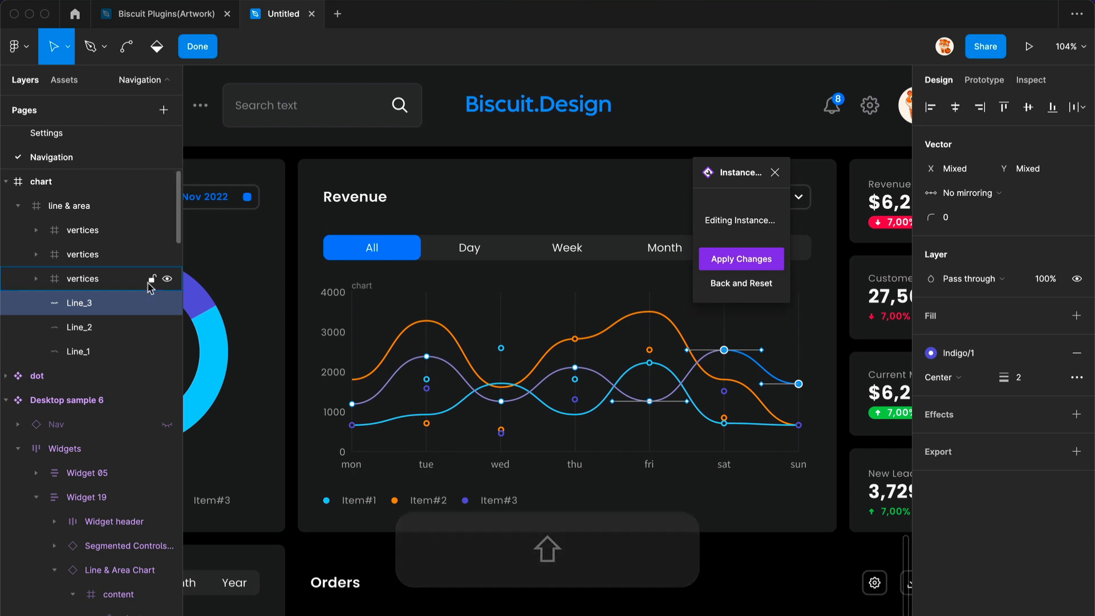
- Delete the three old vertices frames from the chart's line & area group
left_click(111, 278)
left_click(98, 239, "shift")
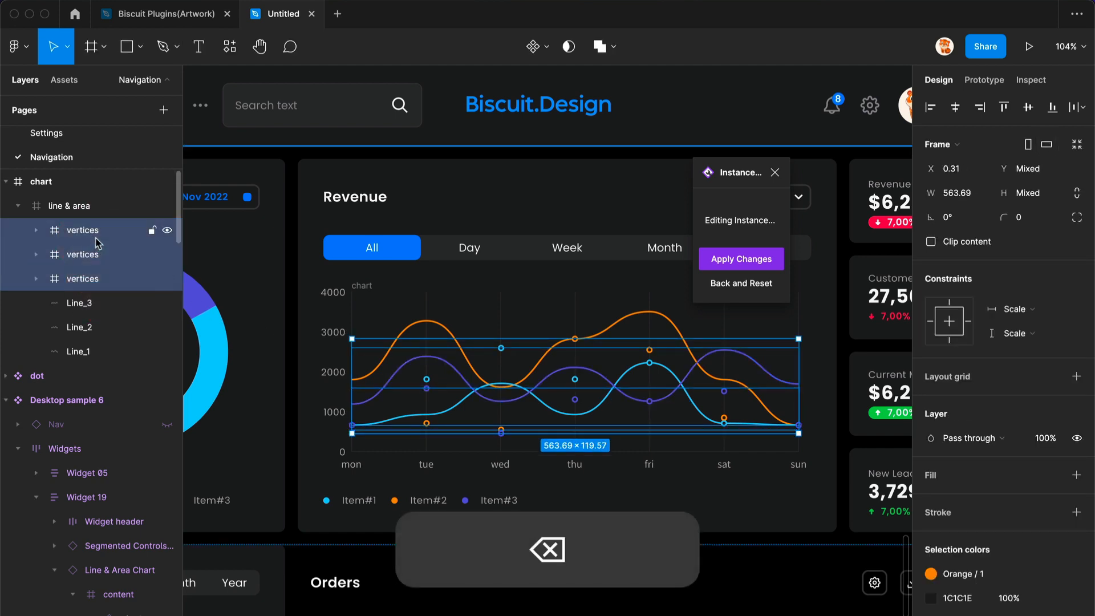
key("BackSpace")
- Select Line_1, Line_2 and Line_3 and run the Dots on Vertices plugin on them
left_click(137, 234)
left_click(137, 278, "shift")
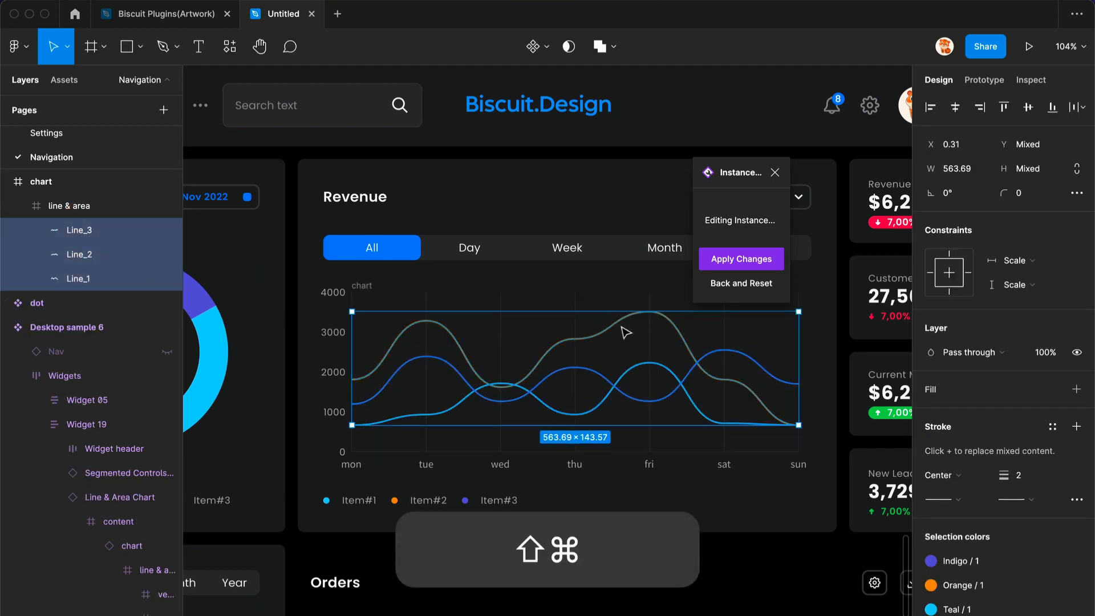
key("super+slash")
type("dotsonver")
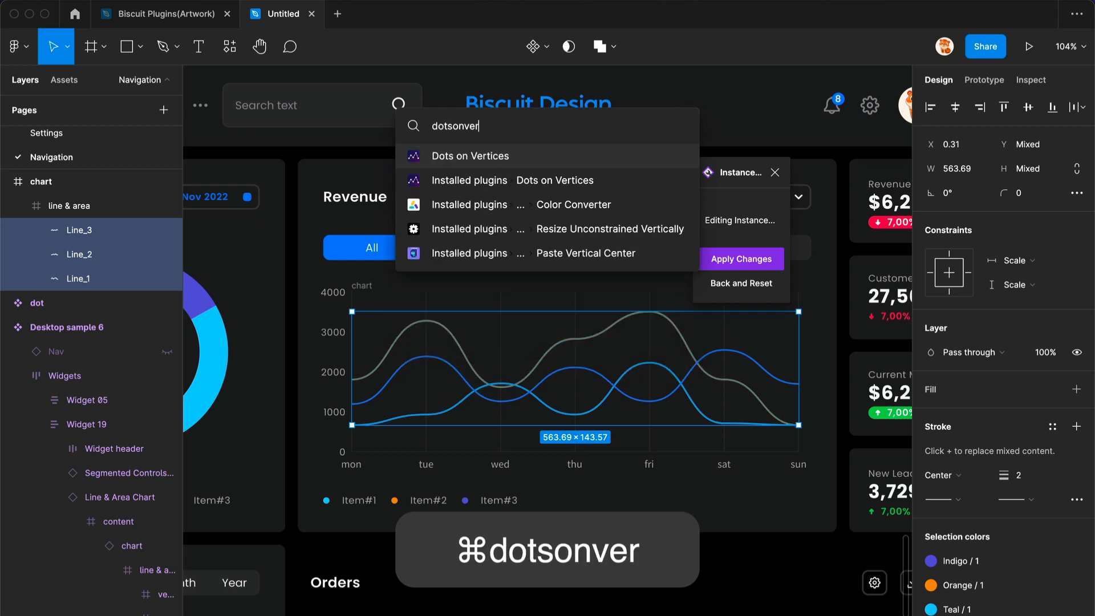
key("Return")
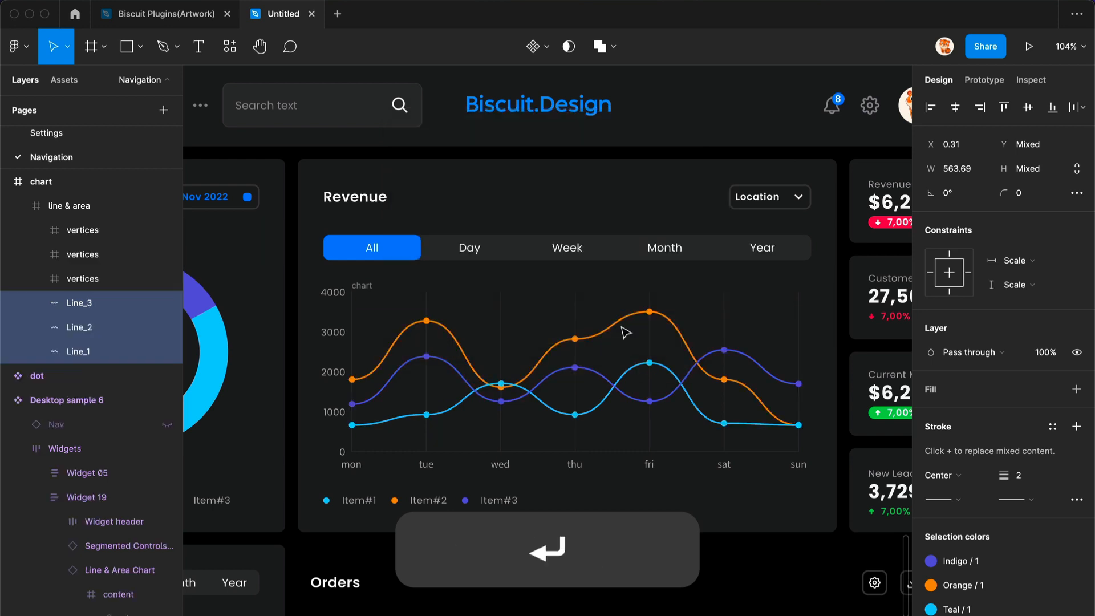
- Select the regenerated vertices frames and apply the local edit changes to the Revenue chart instance
left_click(94, 278)
left_click(96, 231, "shift")
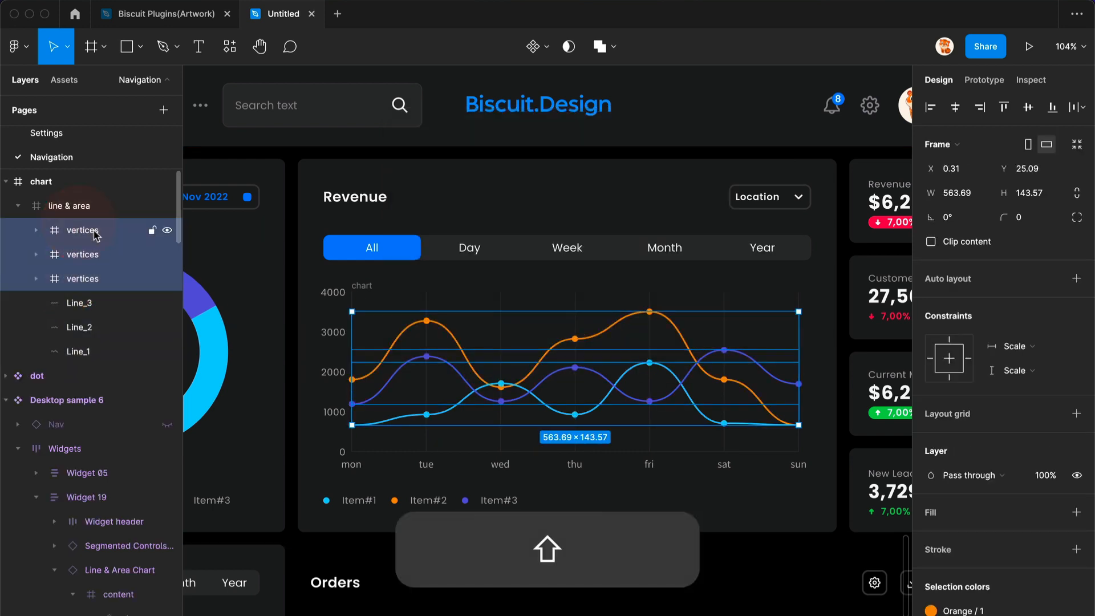
key("Return")
key("ctrl+c")
left_click(535, 340)
left_click(535, 341)
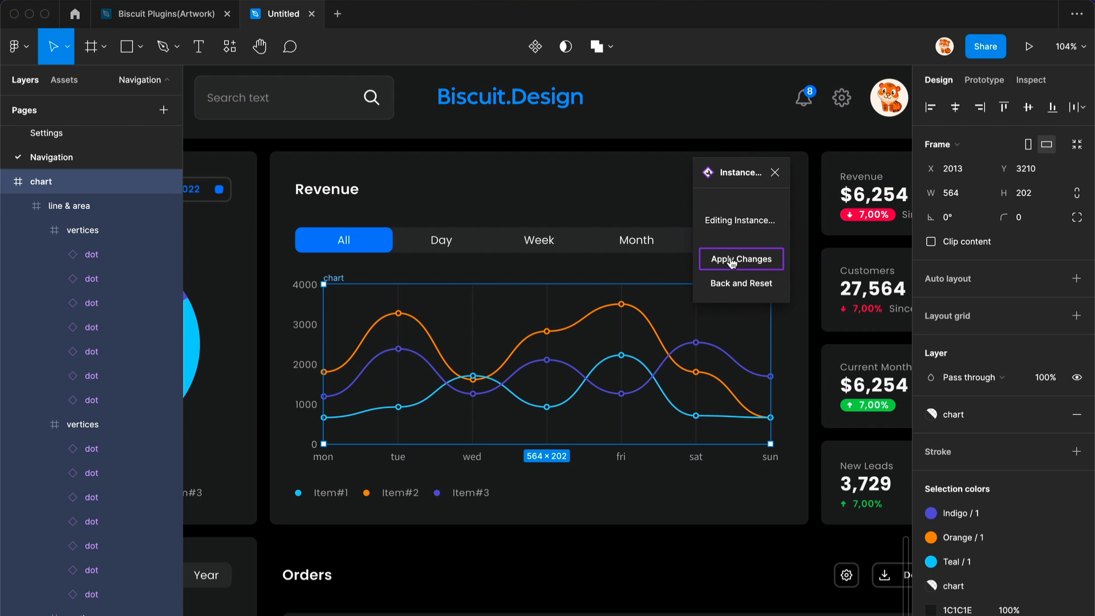
left_click(751, 266)
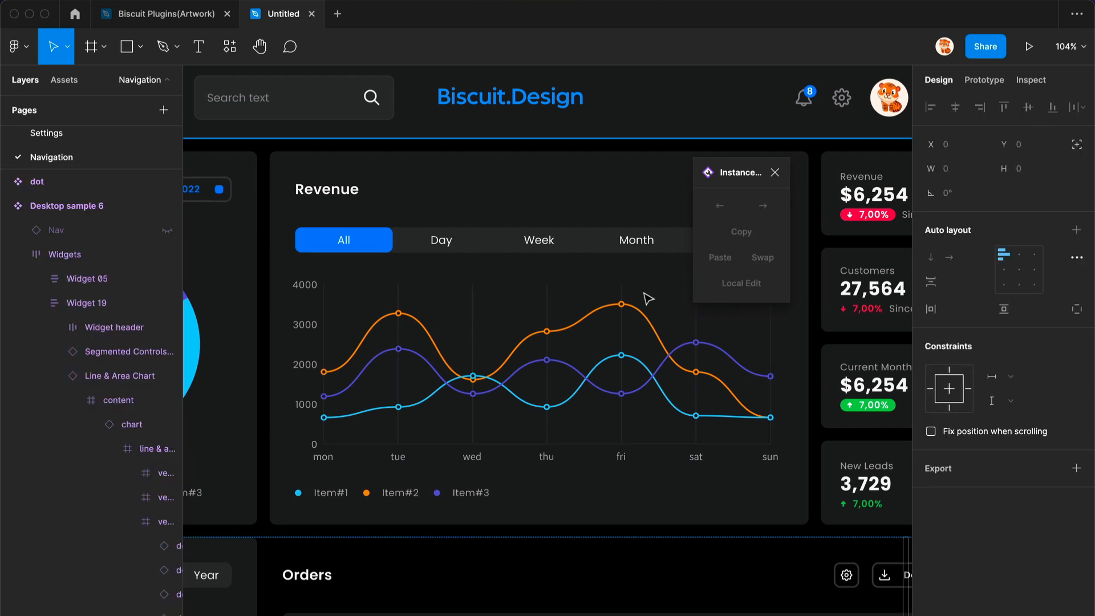
- Select the Line & Area Chart instance and turn on its X Title property
scroll(567, 327, "down", 5)
scroll(564, 328, "up", 2)
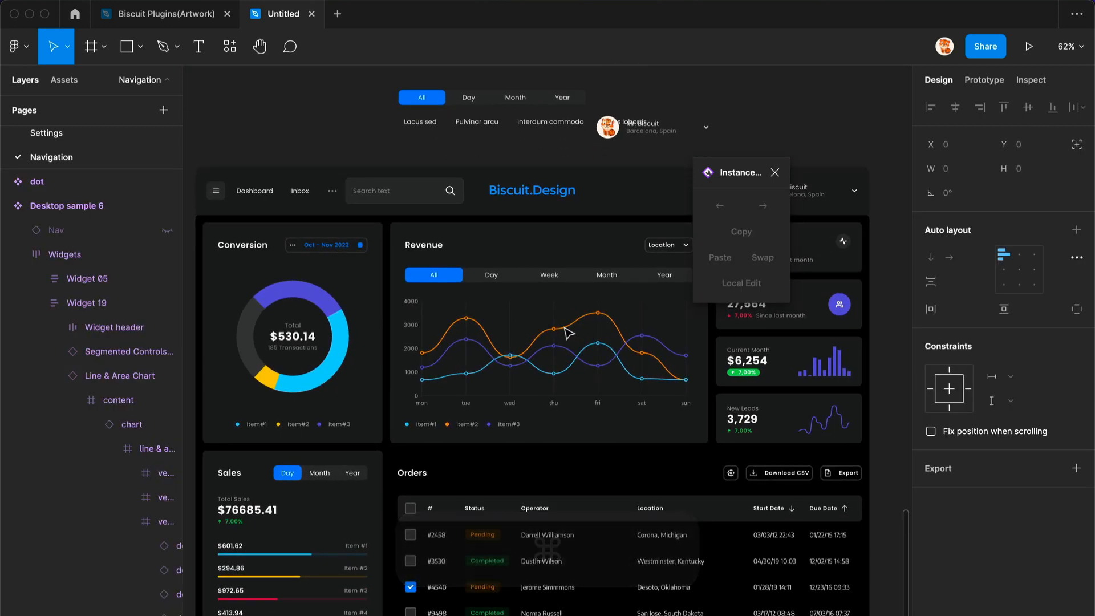
left_click(565, 328, "super")
key("shift+Return")
key("shift+Return")
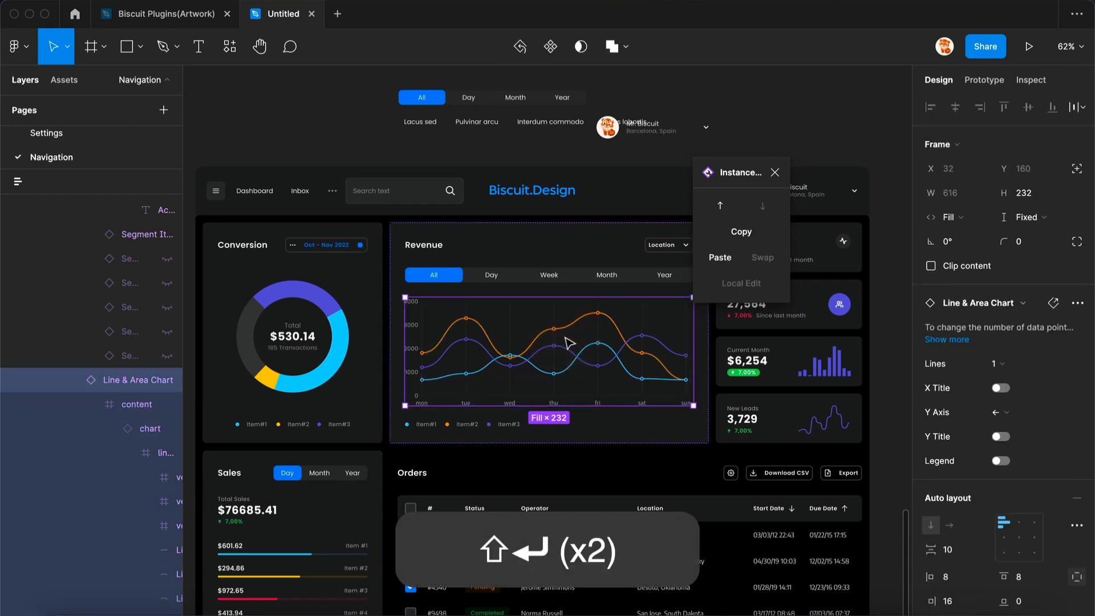
right_click(565, 339)
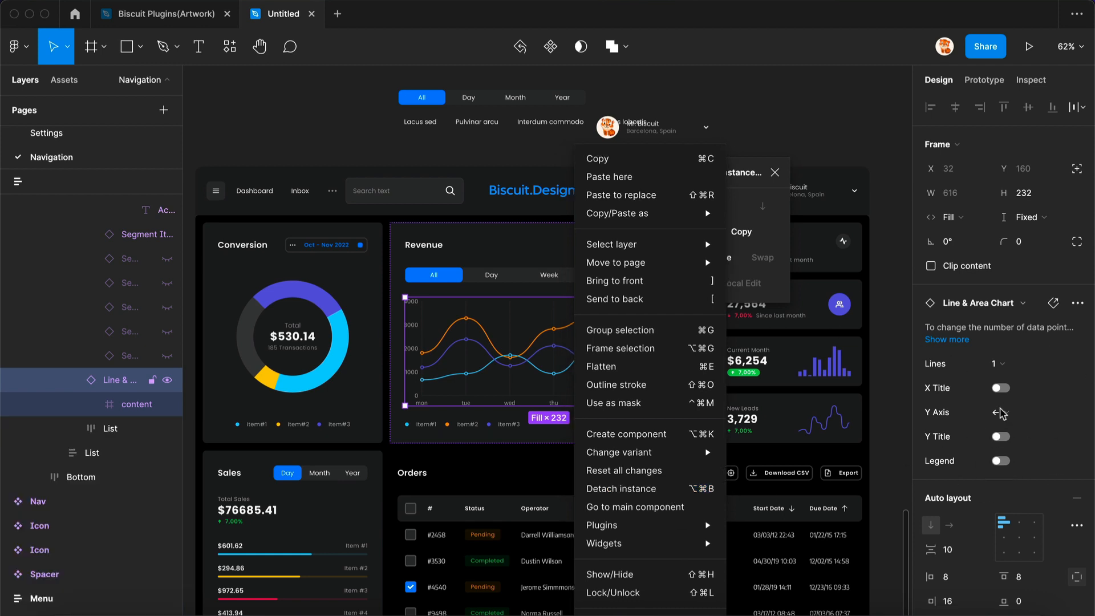
left_click(998, 392)
left_click(999, 390)
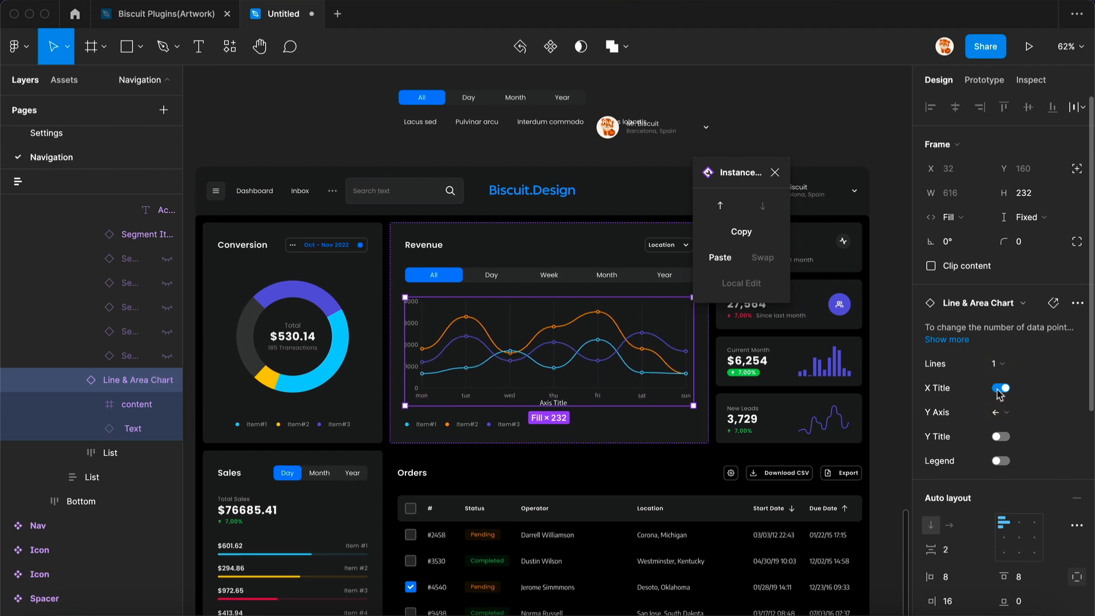
- Turn on Y Title, set the auto layout gap to 16, then turn off Y Title and X Title
left_click(999, 438)
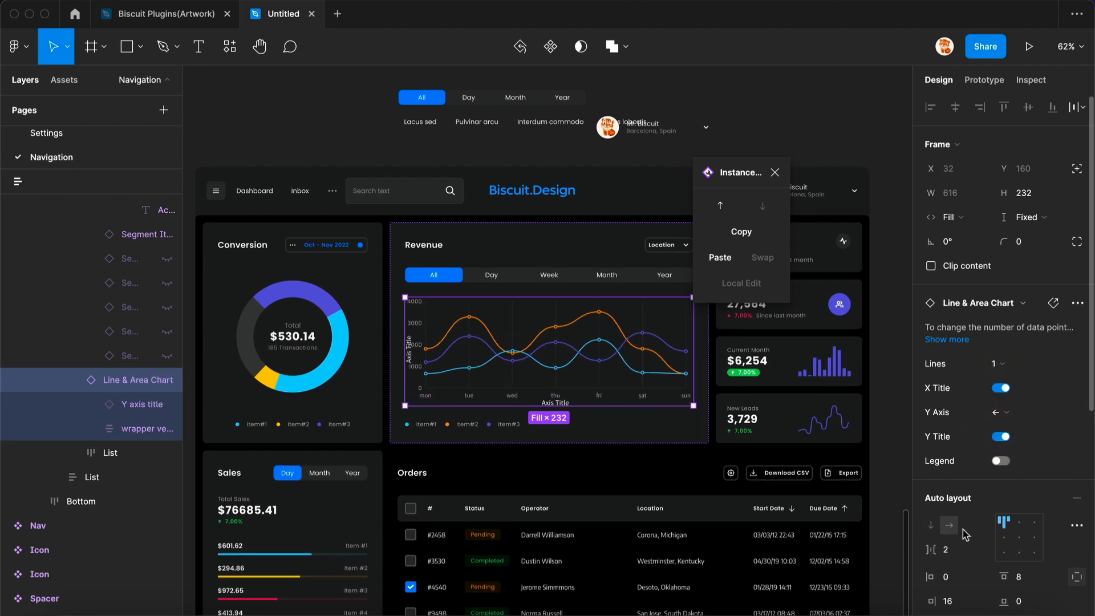
left_click_drag(929, 549, 936, 549)
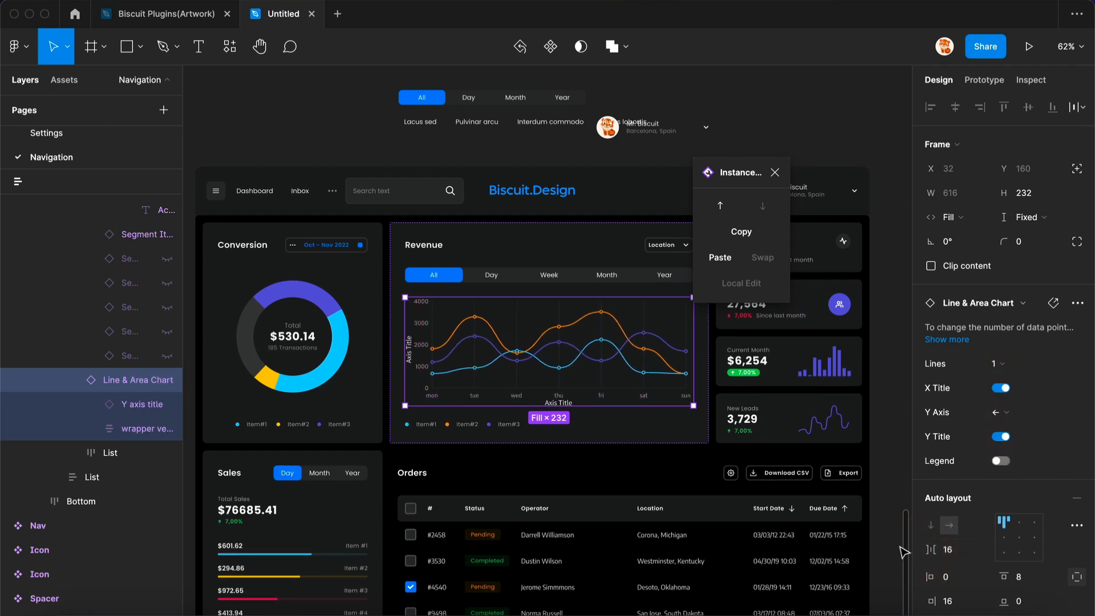
left_click(1003, 436)
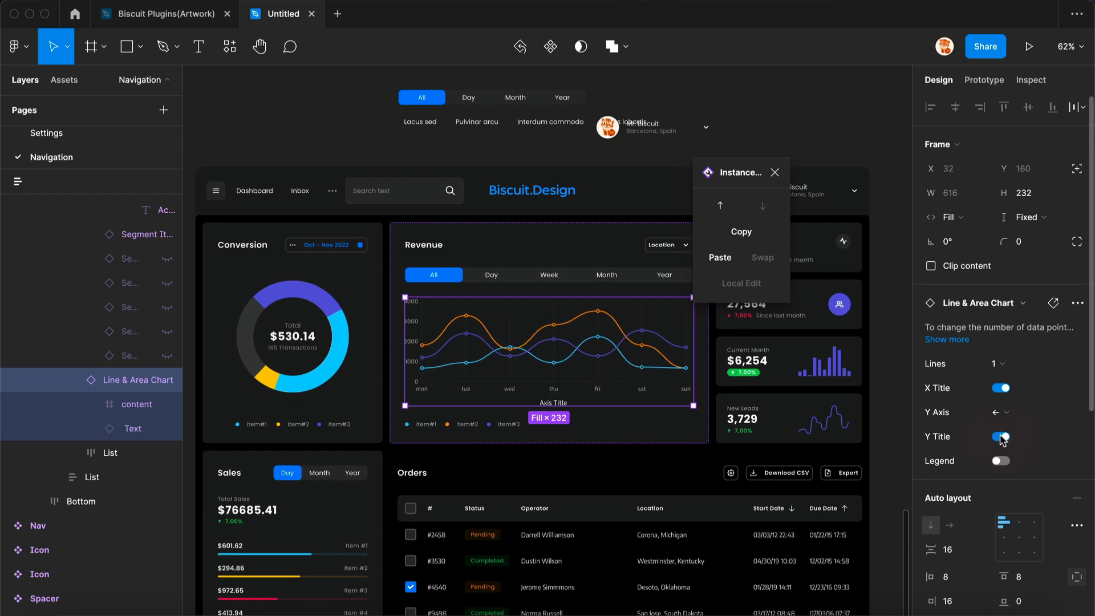
left_click(1000, 389)
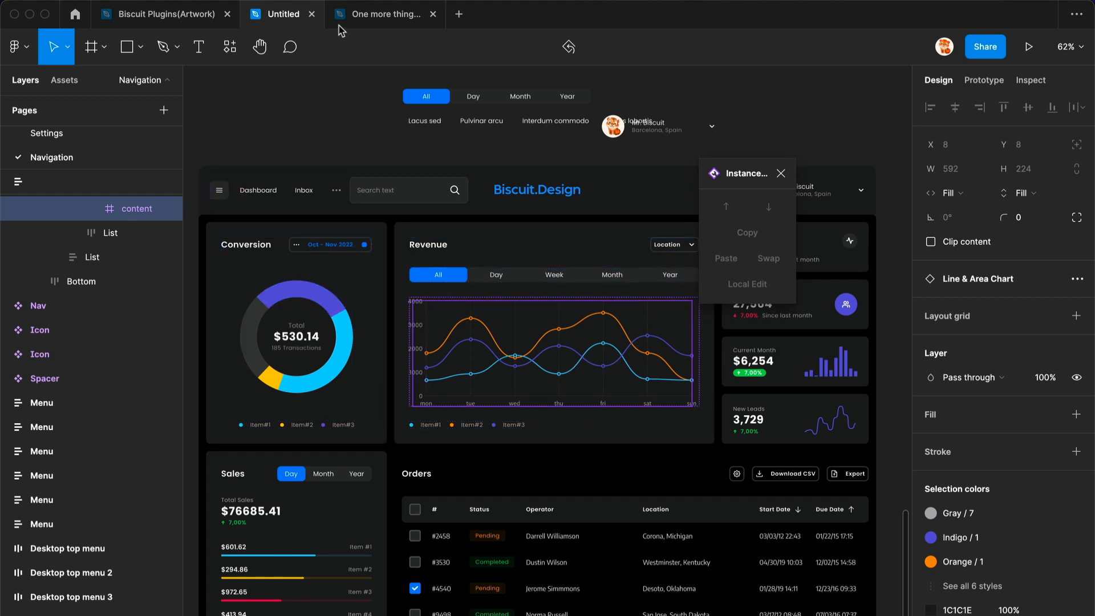
- Switch to the One more thing... file and select the Effective start time field inside the modal's content slot
left_click(345, 16)
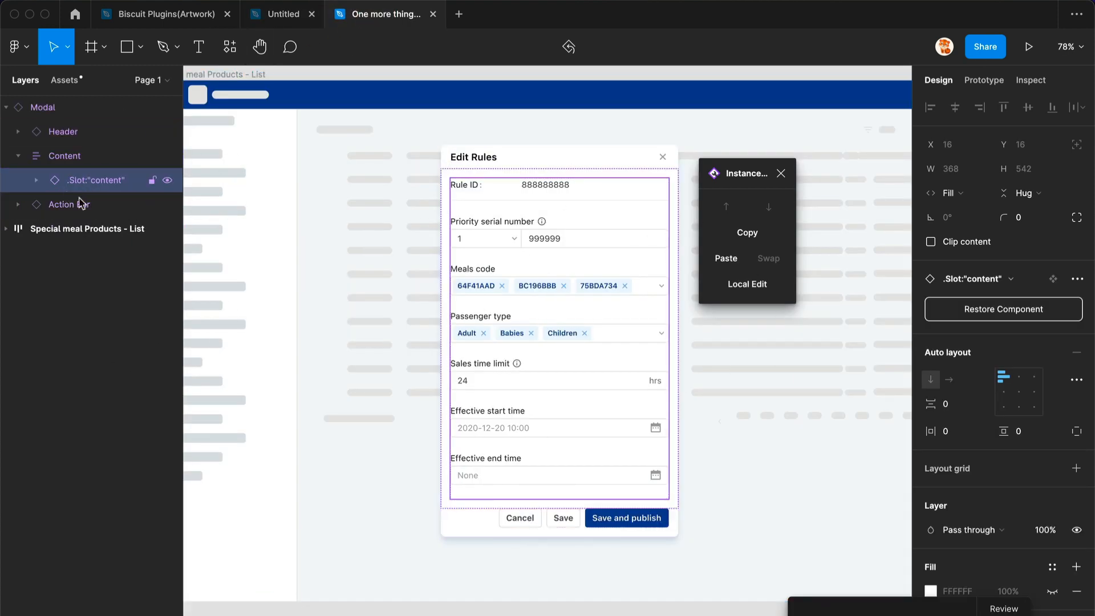
left_click(589, 385, "super")
mouse_move(574, 433)
left_mouse_down()
mouse_move(569, 268)
mouse_move(570, 427)
left_mouse_up()
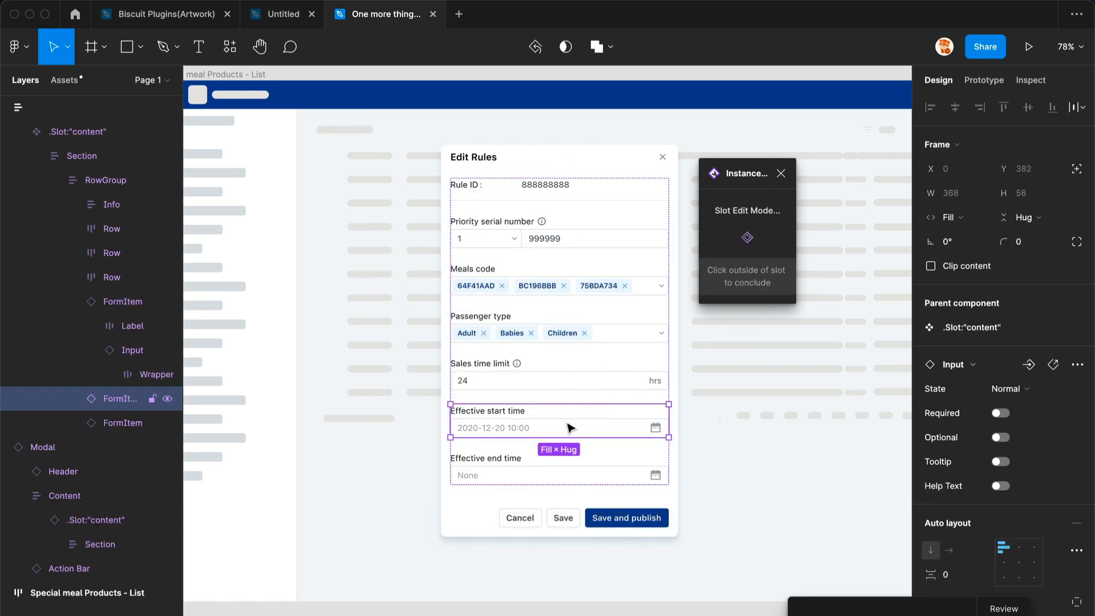
- Duplicate the Effective start time field twice and undo both duplicates
key("super+d")
key("super+d")
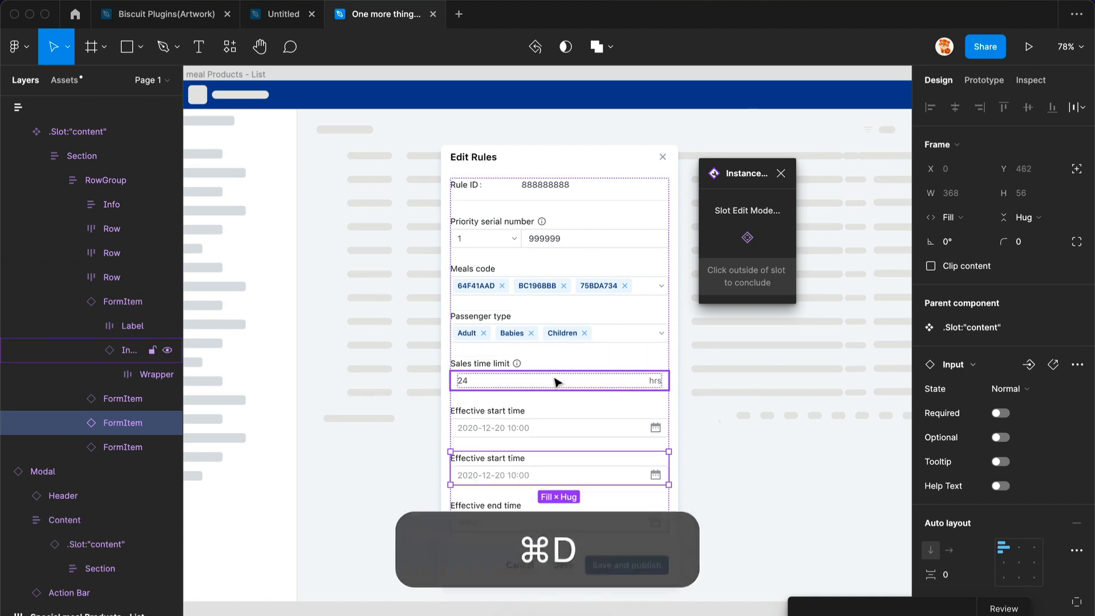
key("super+z")
key("super+z")
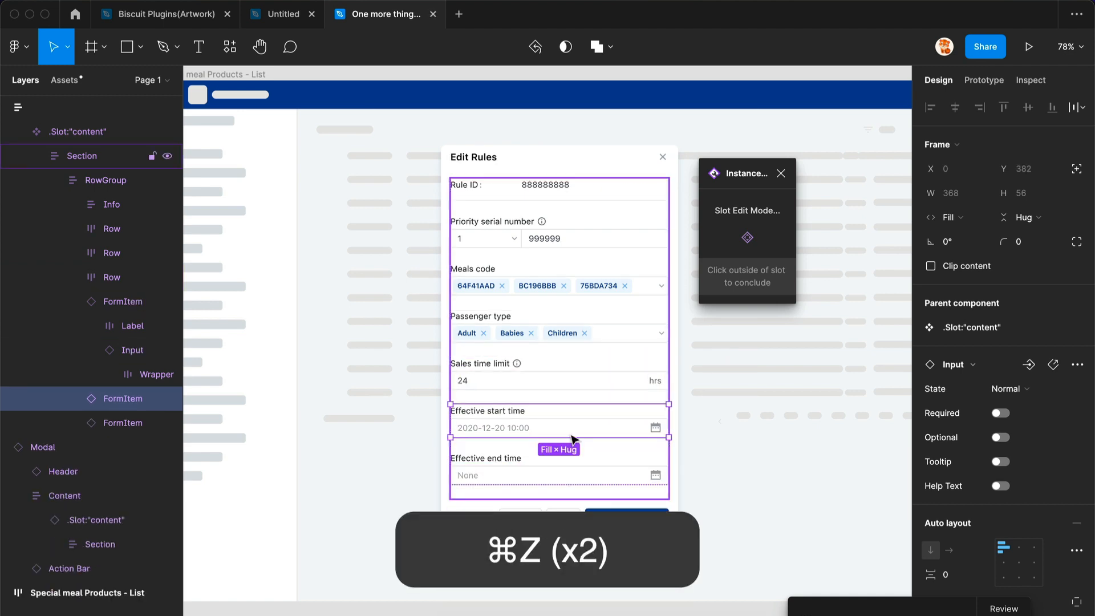
- Reorder the Passenger type chips so Babies sits after Children
scroll(570, 344, "up", 5)
double_click(479, 320)
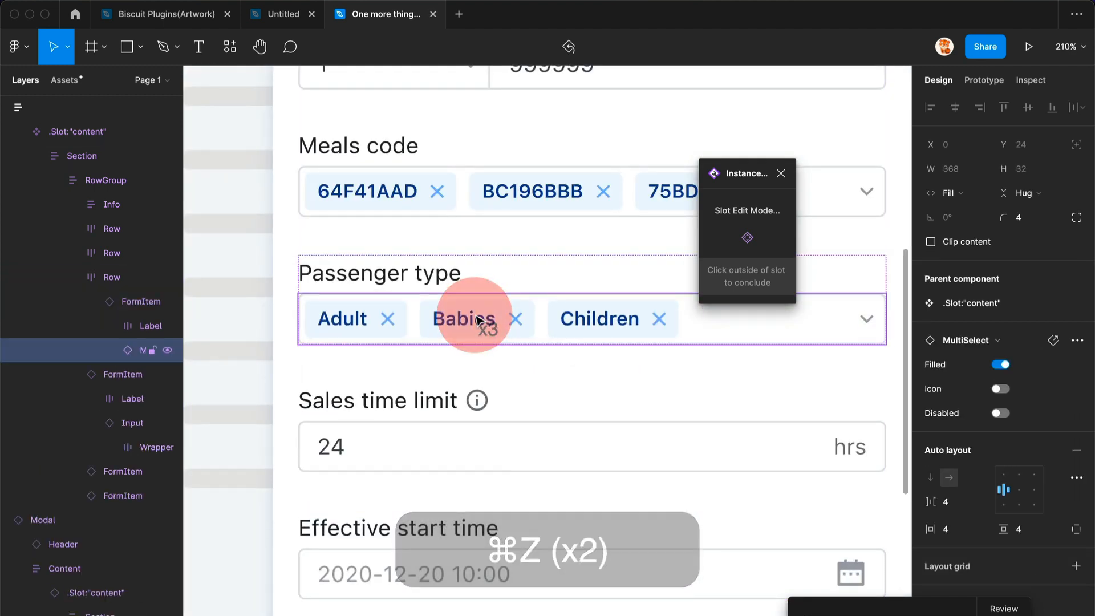
left_click(589, 323, "super")
left_click_drag(491, 323, 633, 325)
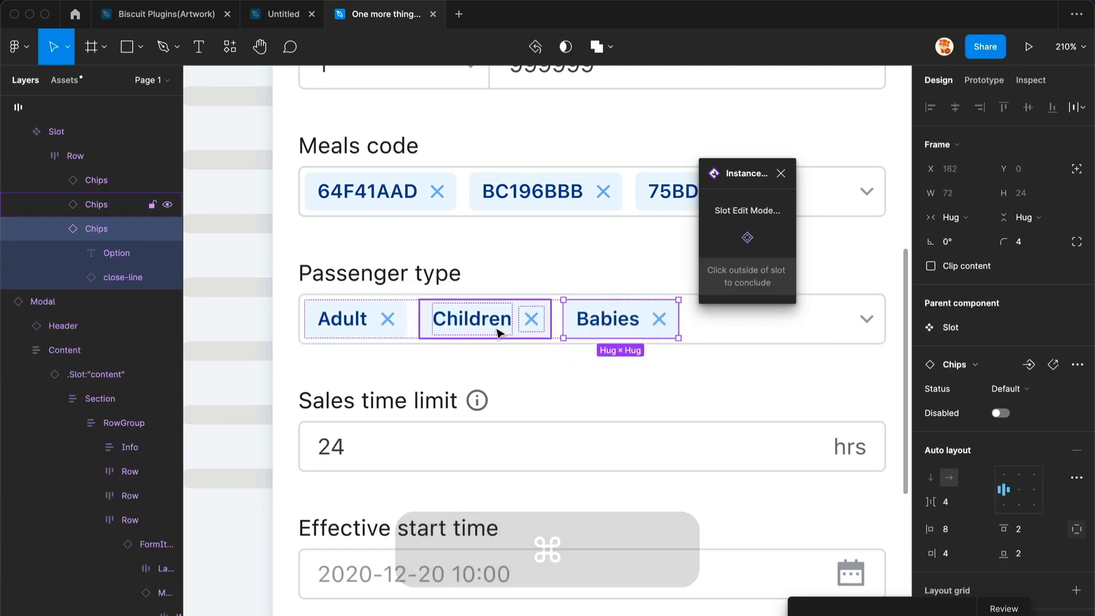
- Duplicate the Babies chip and leave slot editing
scroll(423, 350, "down", 3)
key("super+d")
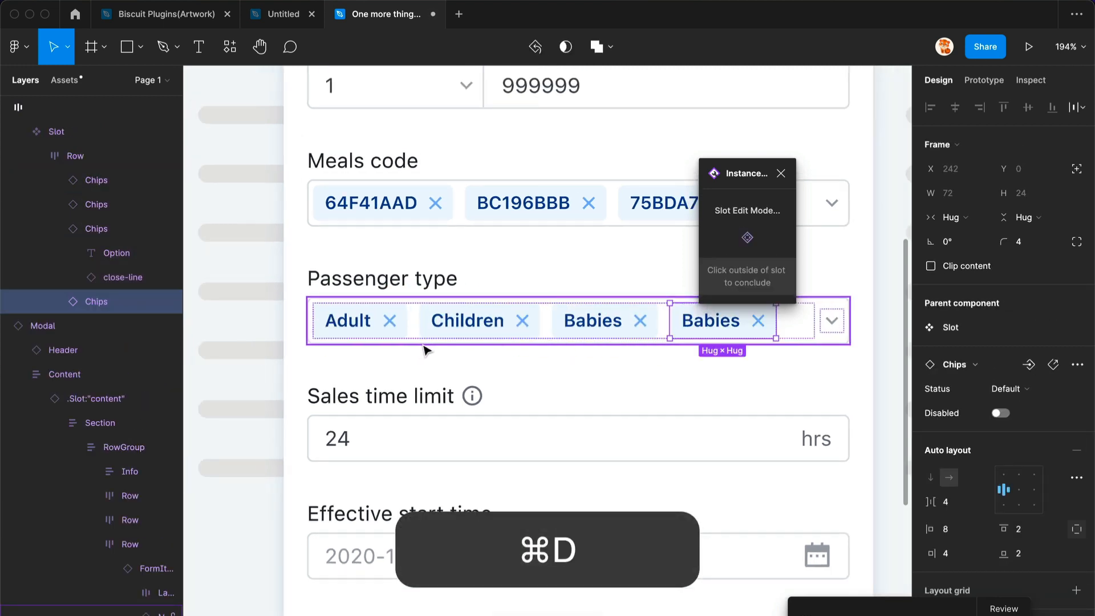
scroll(423, 350, "down", 2)
scroll(576, 384, "down", 4)
left_click(394, 374)
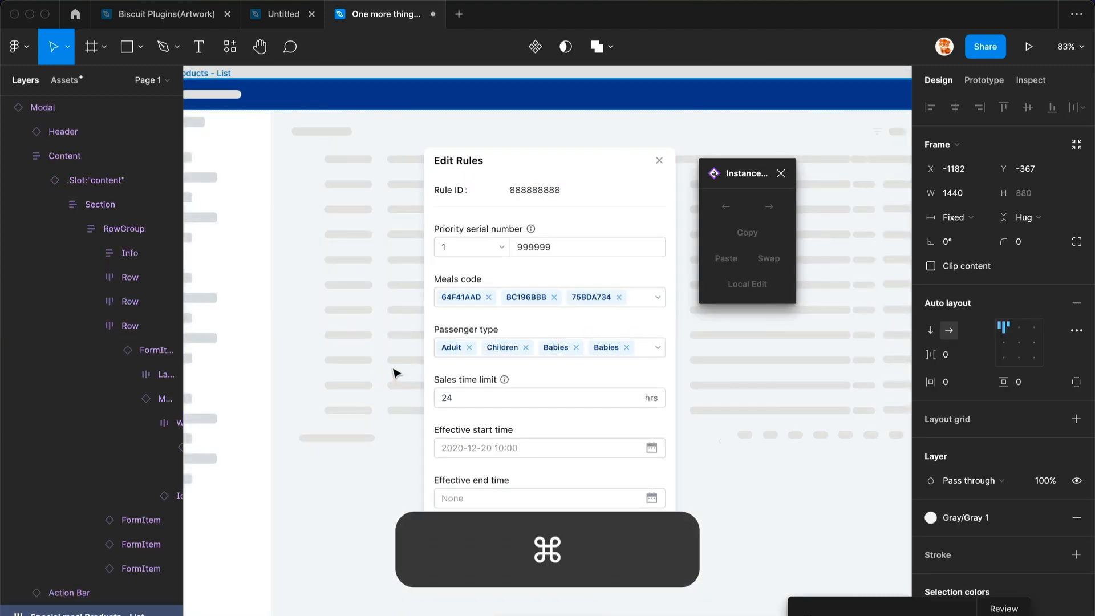
- Select the Effective start time and Effective end time fields in the modal and delete them
scroll(555, 382, "down", 2)
key("alt+l")
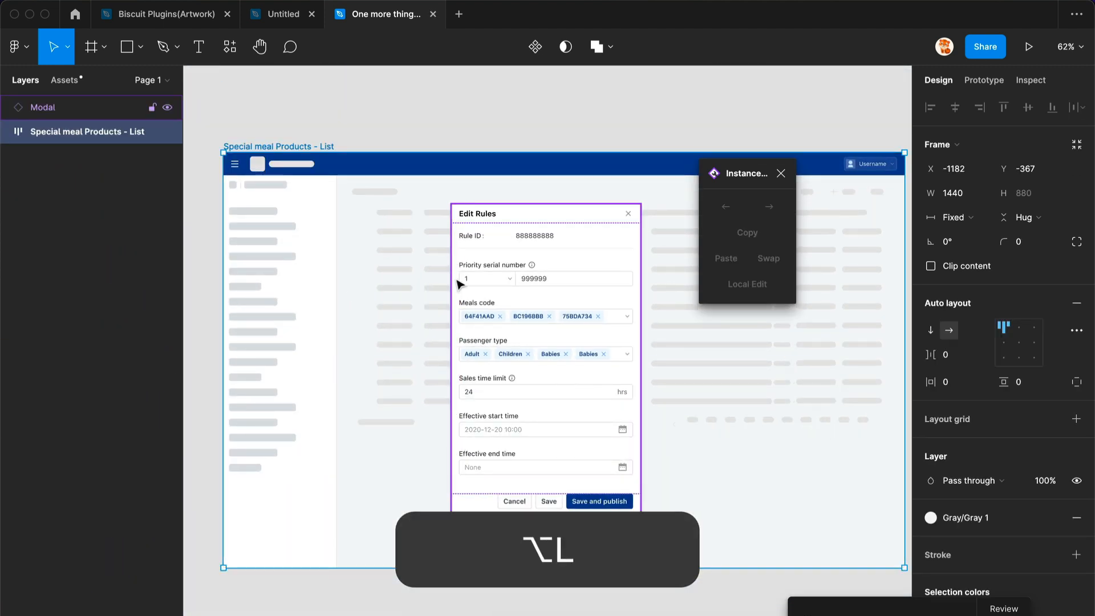
left_click(61, 115)
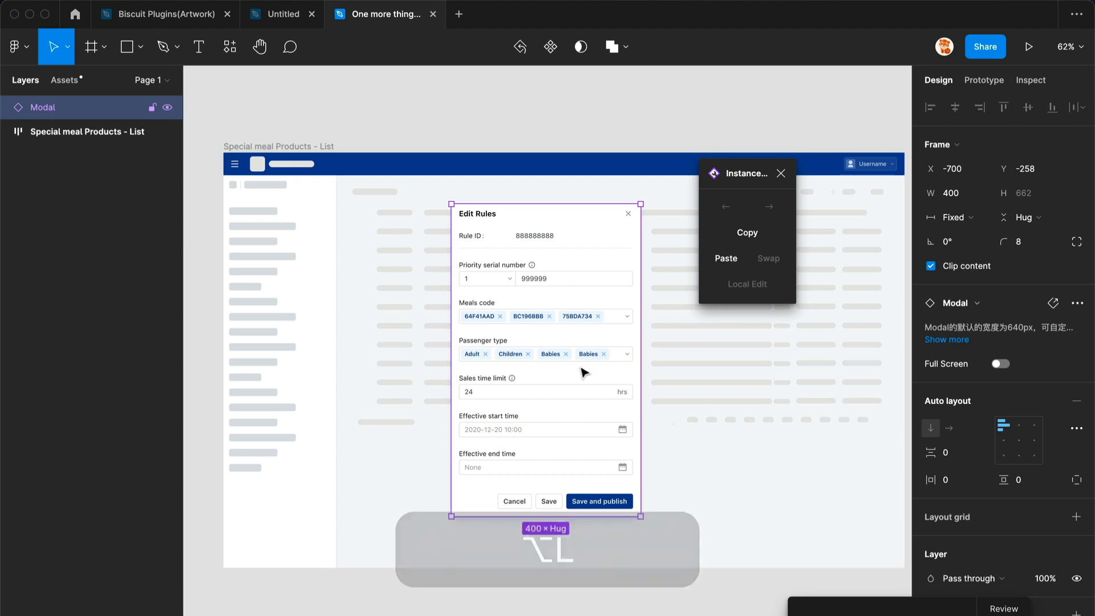
scroll(580, 379, "up", 2)
left_click(567, 393, "super")
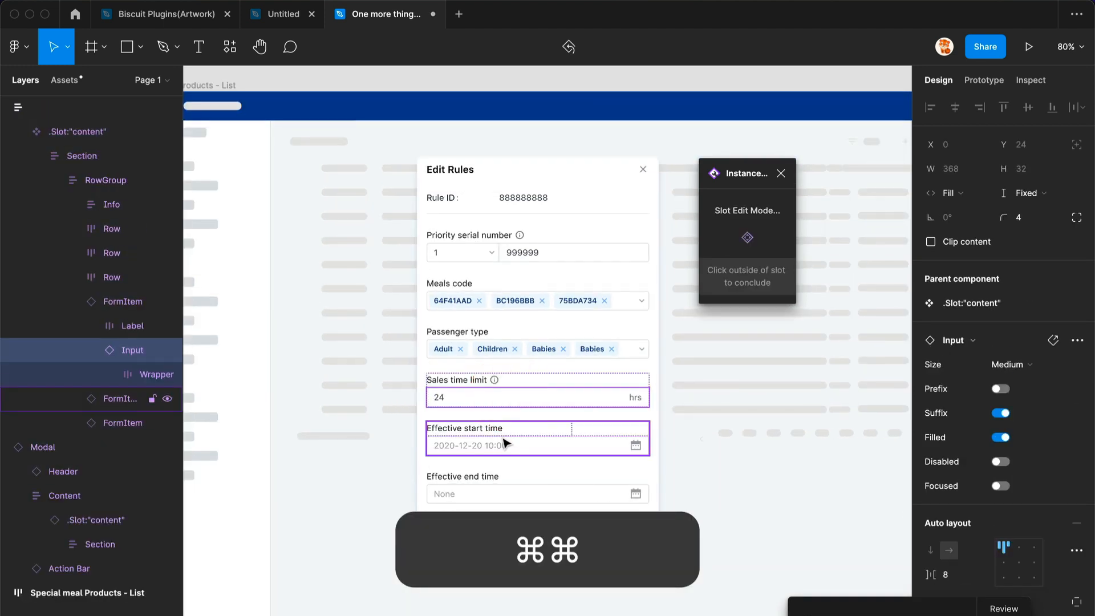
left_click(497, 438)
left_click(498, 492, "shift")
key("BackSpace")
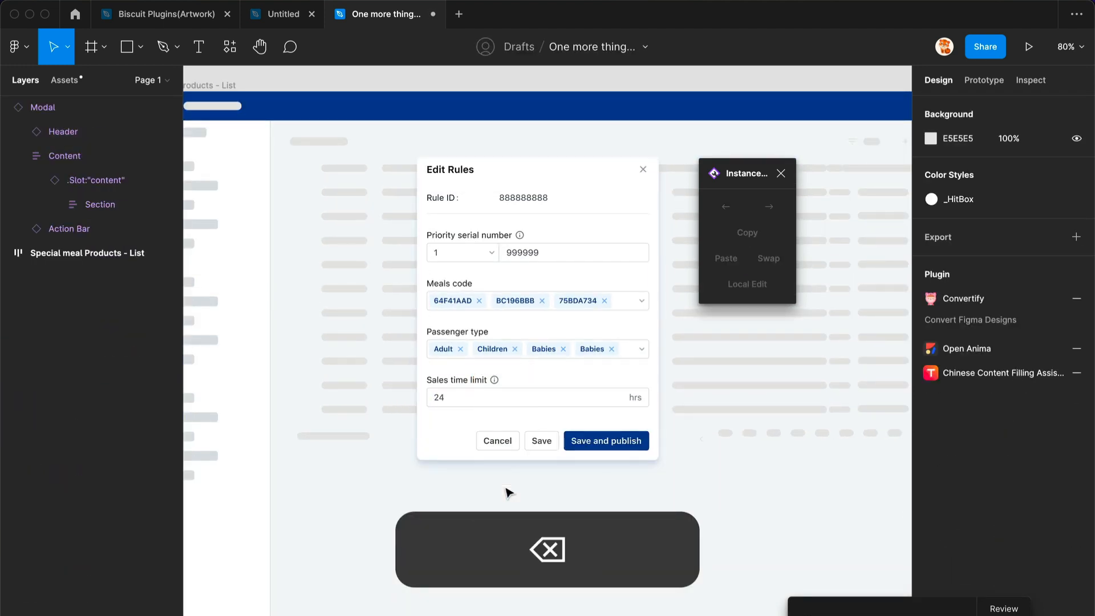
- Expand the modal's RowGroup and move the Passenger type and Meals code rows above Rule ID
left_click(117, 157)
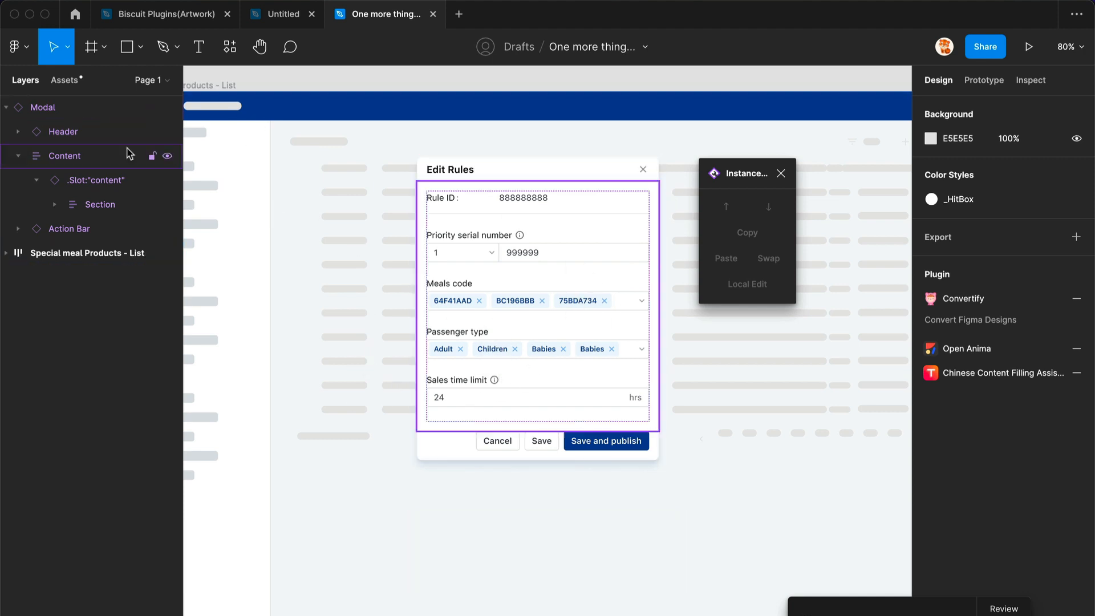
left_click(55, 204)
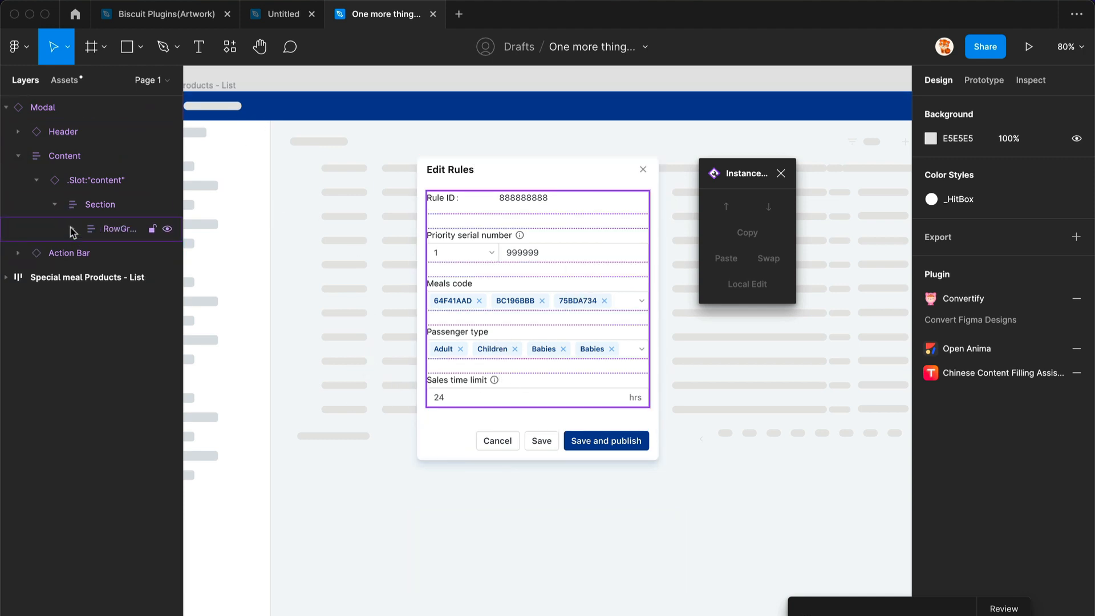
left_click(72, 229)
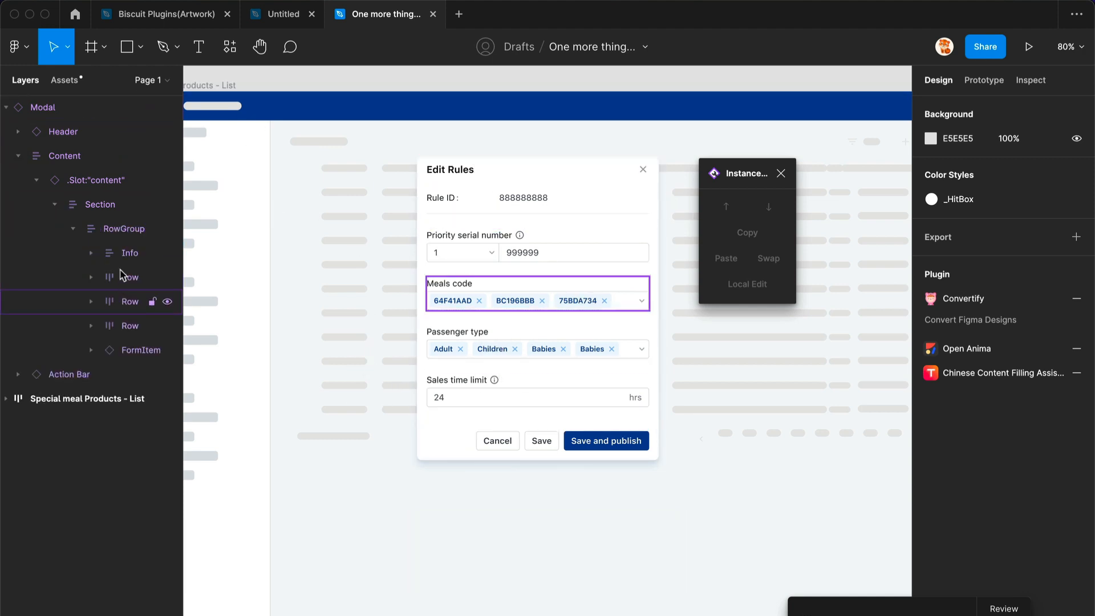
left_click_drag(121, 270, 101, 202)
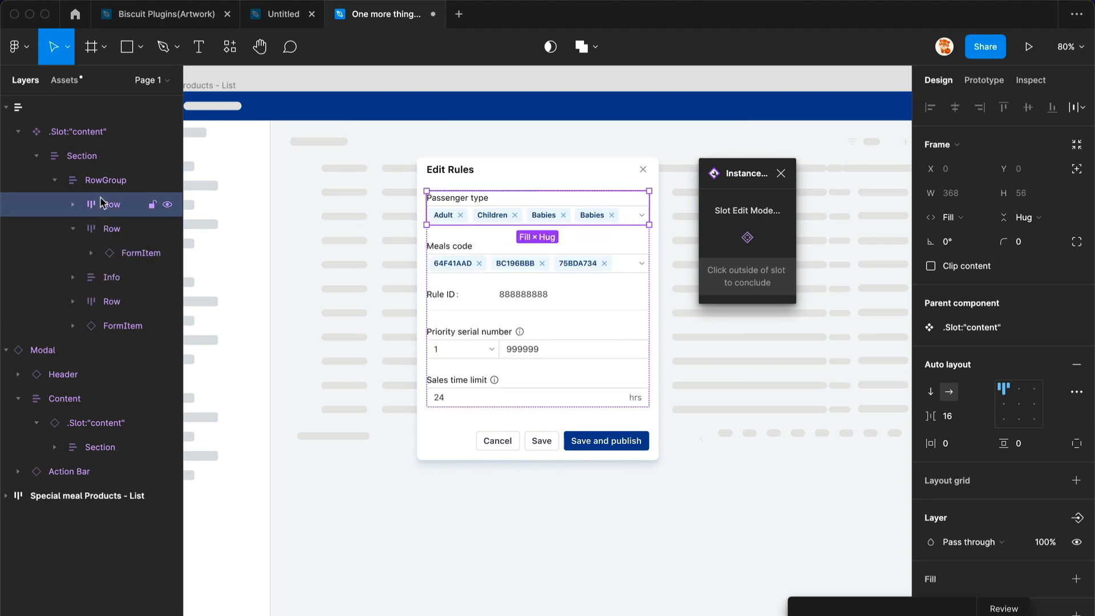
left_click(399, 308)
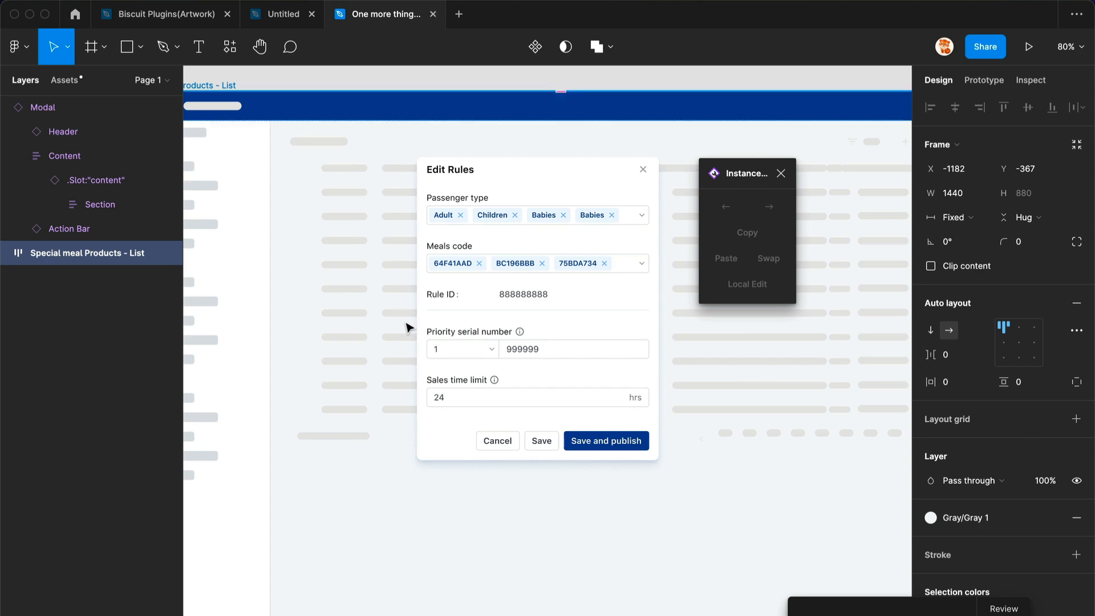